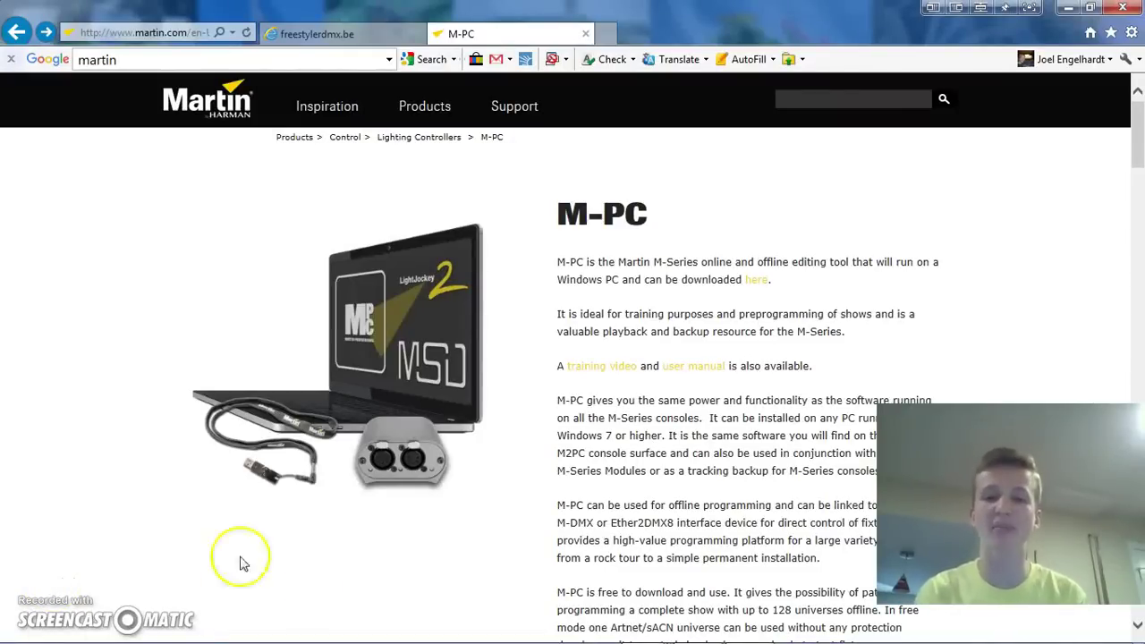
- Bring up the freestylerdmx.be page with the FreeStyler download information
{"action": "mouse_move", "coordinate": [282, 635]}
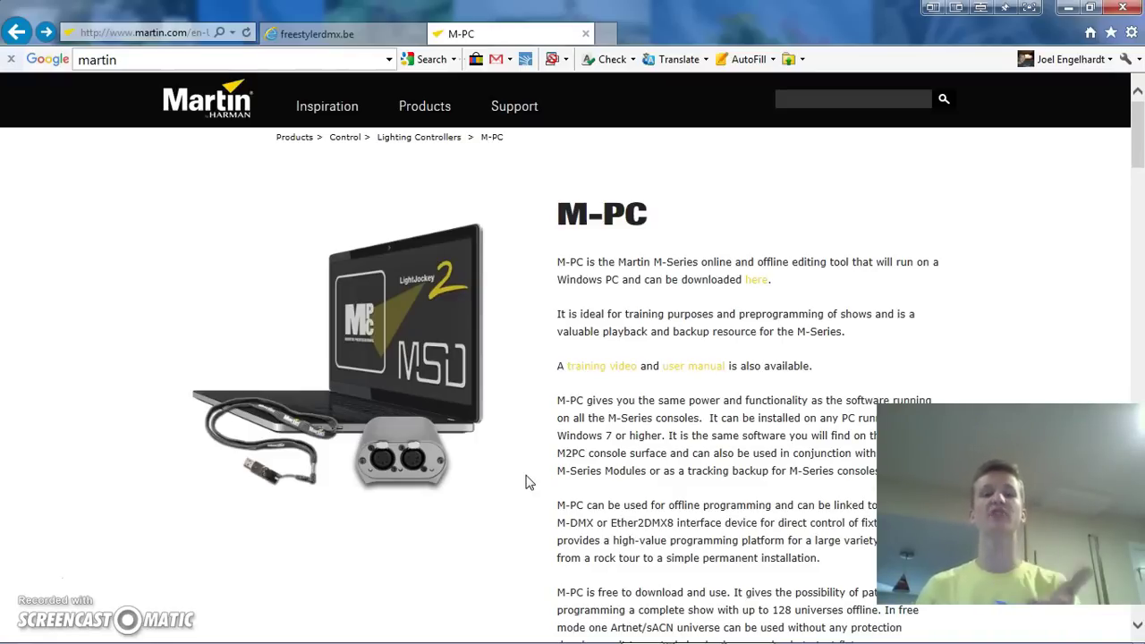
- Review the supported interfaces list on the freestylerdmx.be FreeStyler page
{"action": "left_click", "coordinate": [332, 34]}
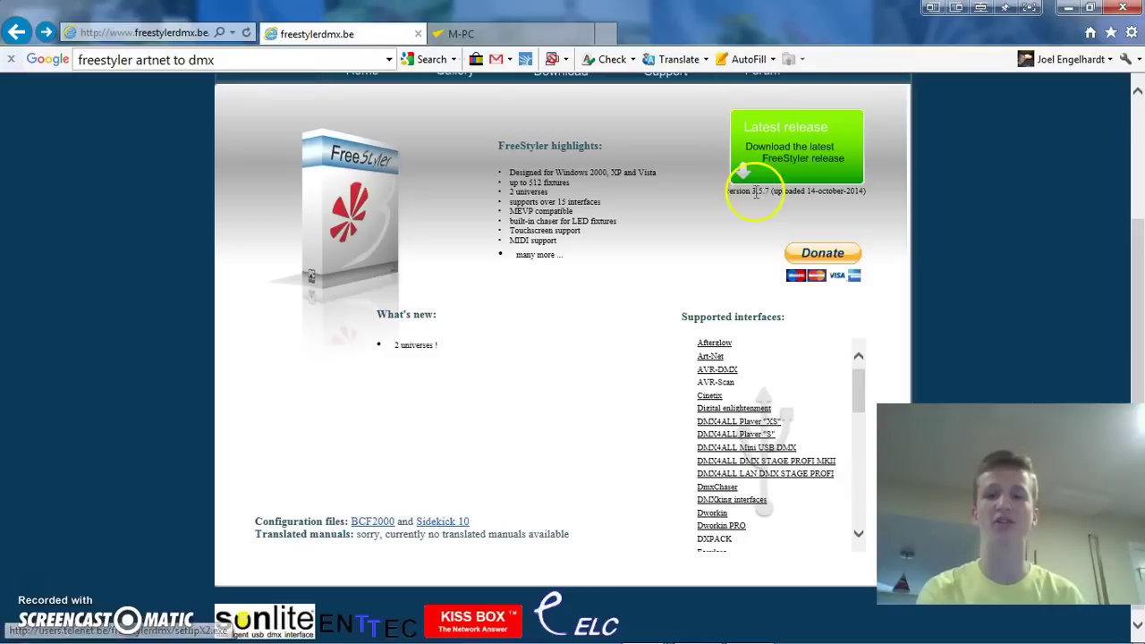
{"action": "scroll", "coordinate": [756, 192], "scroll_direction": "up", "scroll_amount": 2}
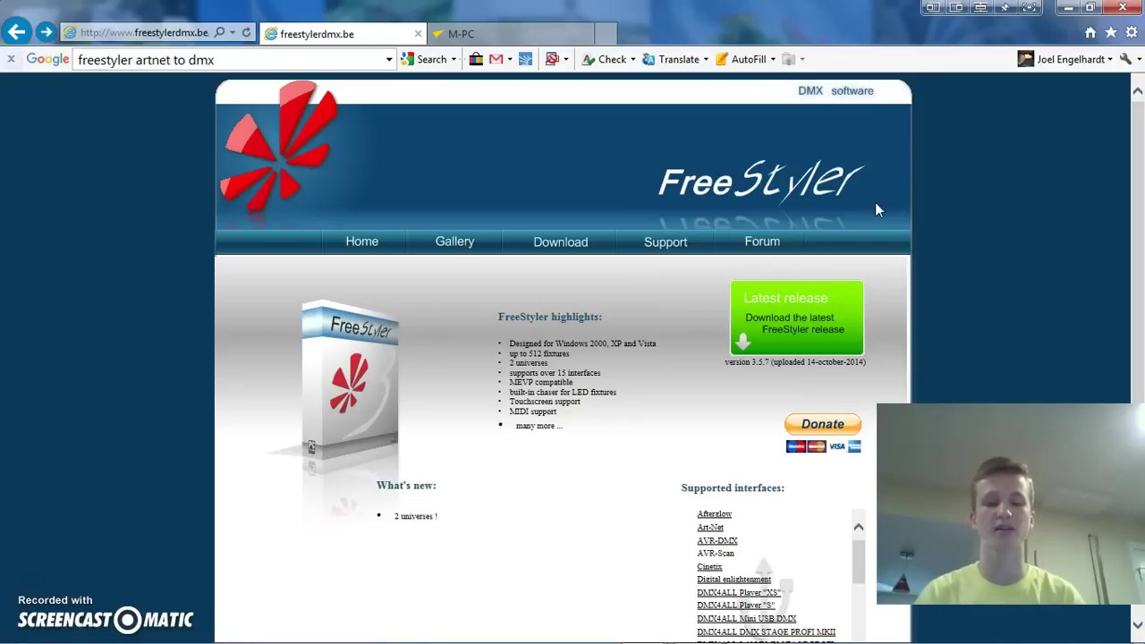
{"action": "left_click", "coordinate": [458, 34]}
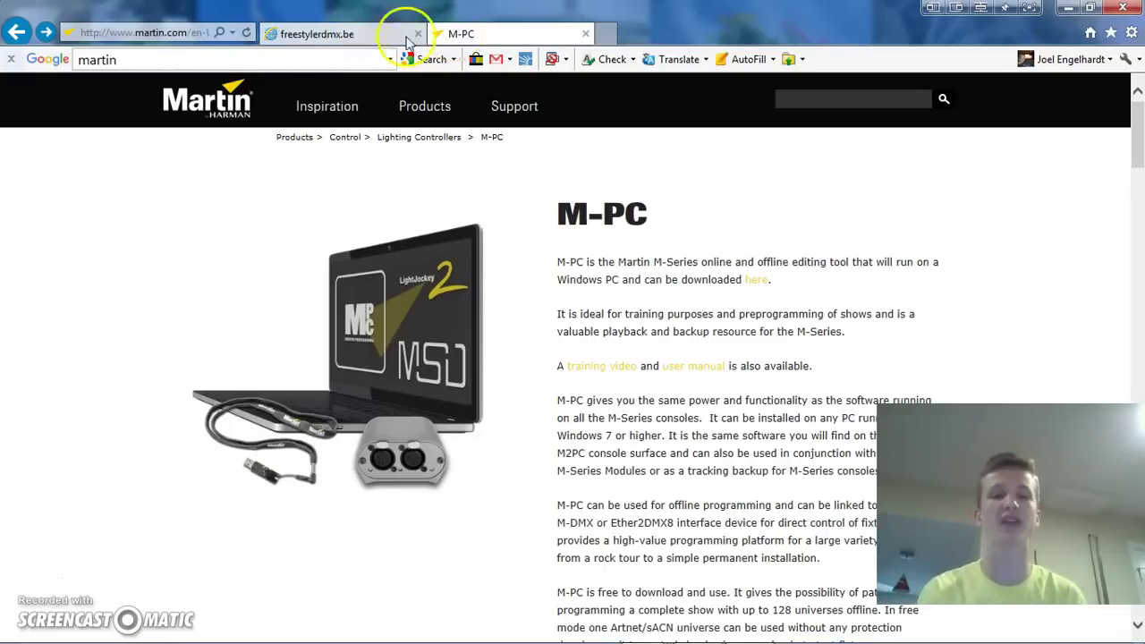
{"action": "left_click", "coordinate": [342, 33]}
{"action": "scroll", "coordinate": [578, 342], "scroll_direction": "down", "scroll_amount": 2}
{"action": "scroll", "coordinate": [580, 349], "scroll_direction": "down", "scroll_amount": 1}
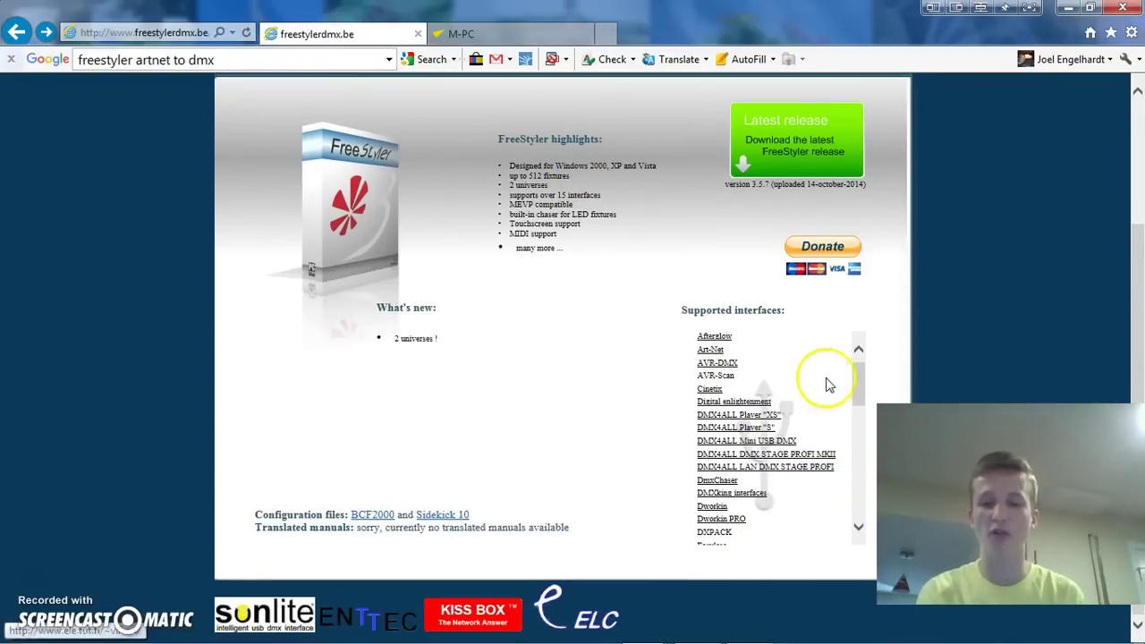
{"action": "left_click_drag", "start_coordinate": [857, 379], "coordinate": [859, 367]}
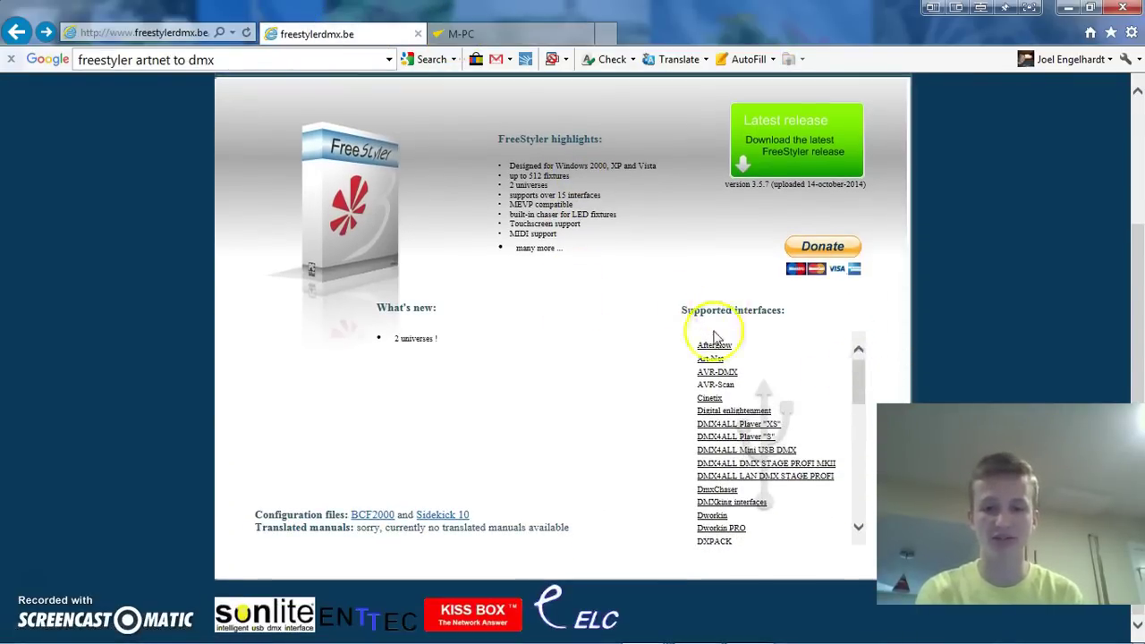
{"action": "left_click_drag", "start_coordinate": [863, 380], "coordinate": [861, 332]}
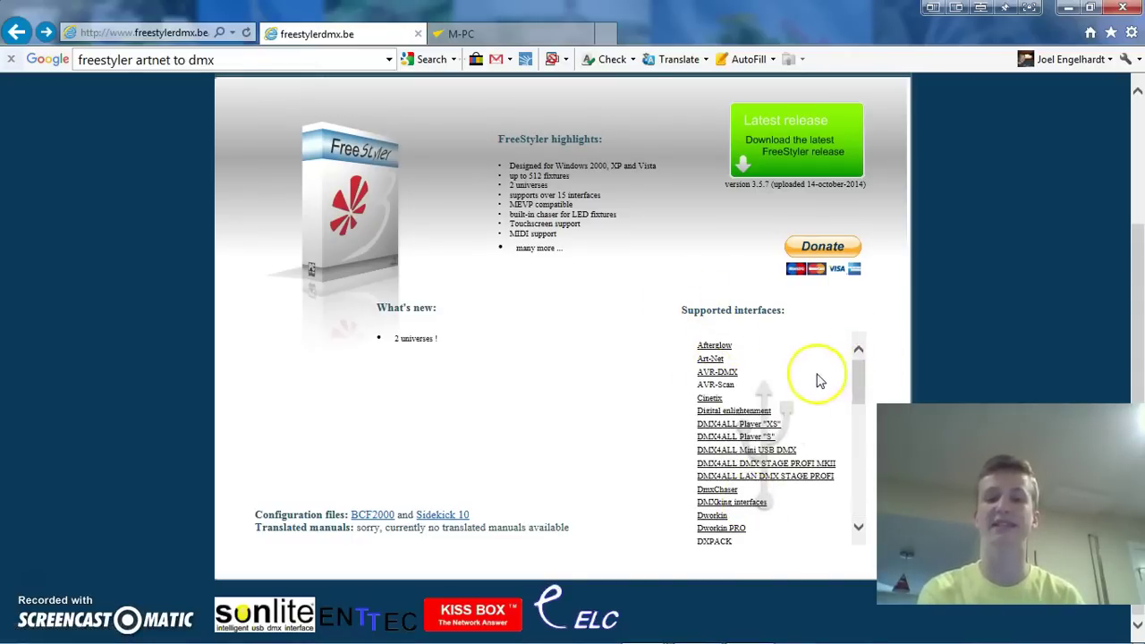
{"action": "left_click", "coordinate": [865, 377]}
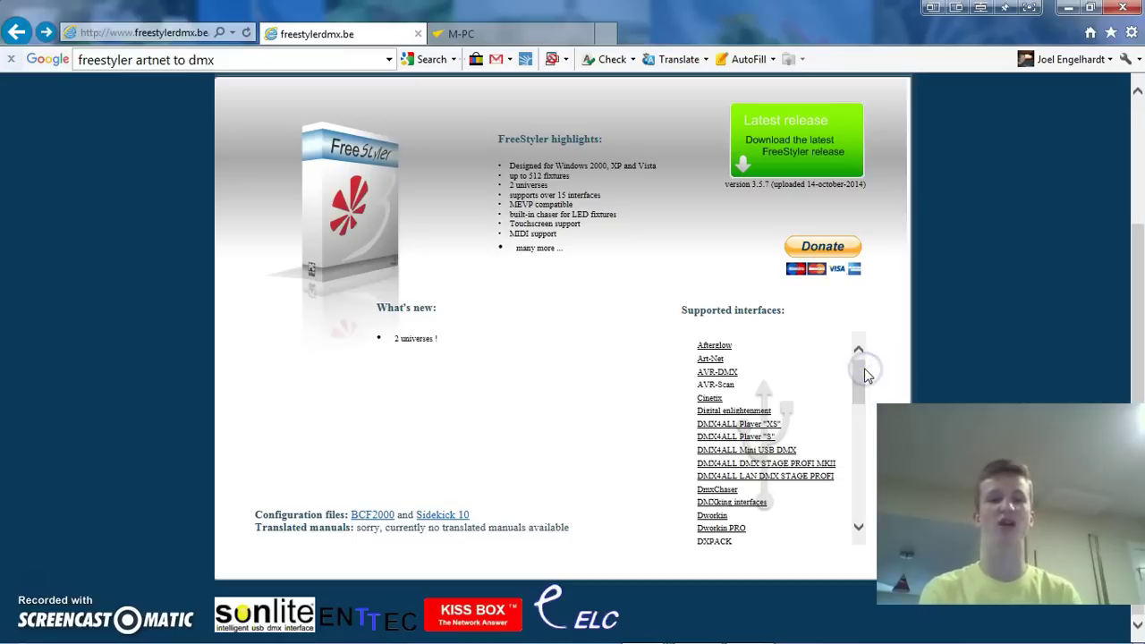
- Start downloading the latest FreeStyler release, setupX2.exe (19.0 MB)
{"action": "scroll", "coordinate": [866, 375], "scroll_direction": "up", "scroll_amount": 3}
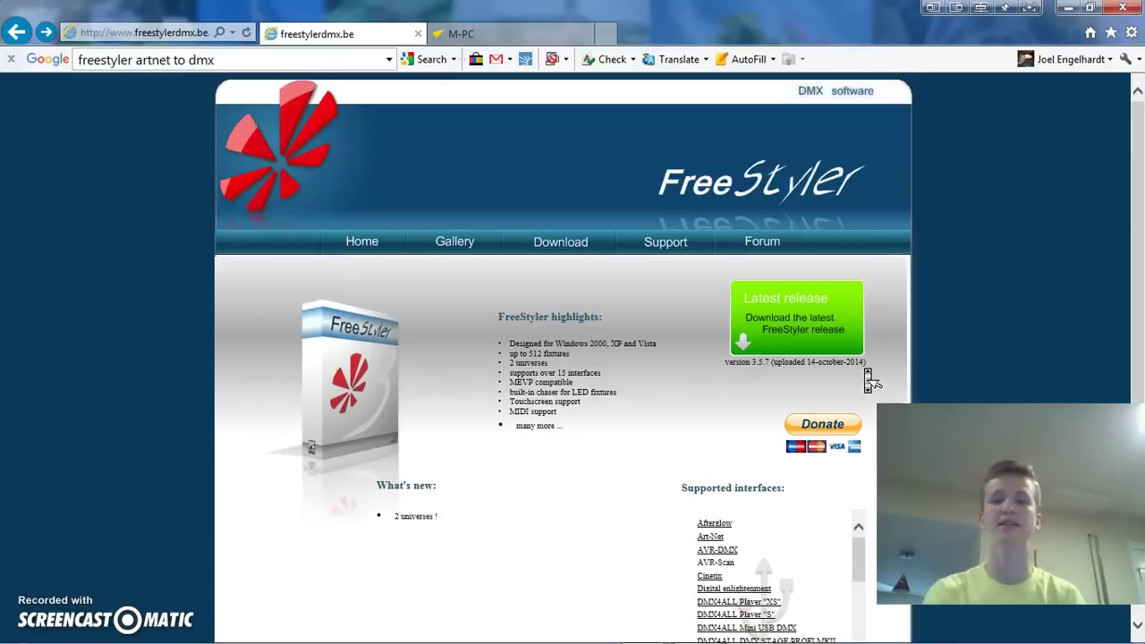
{"action": "left_click", "coordinate": [946, 371]}
{"action": "left_click", "coordinate": [1092, 300]}
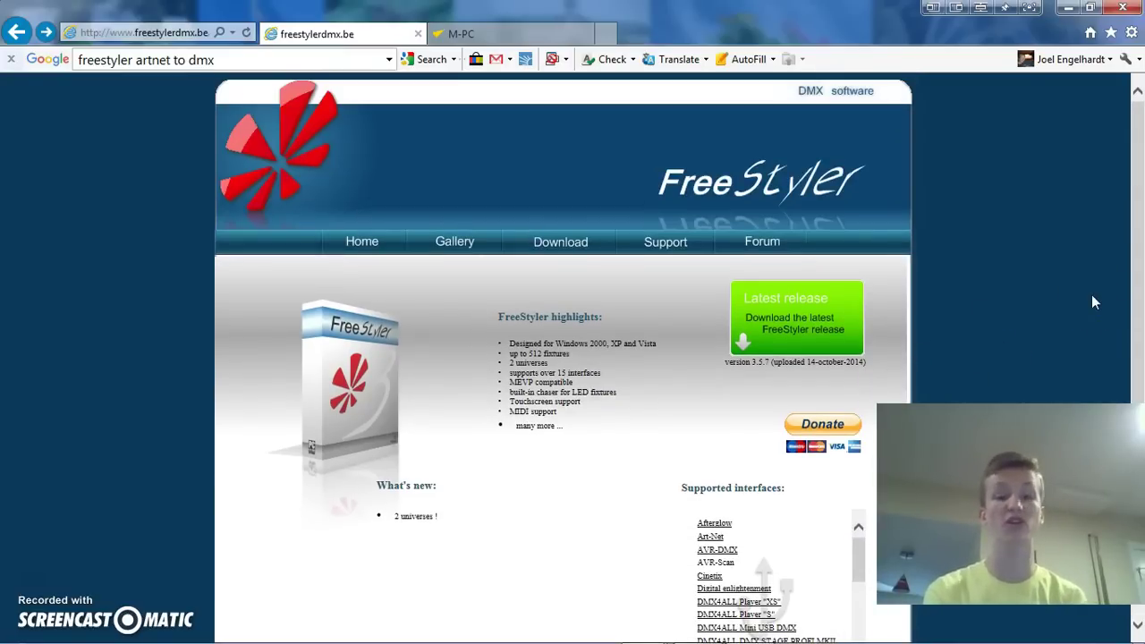
{"action": "left_click", "coordinate": [804, 315]}
{"action": "left_click", "coordinate": [675, 349]}
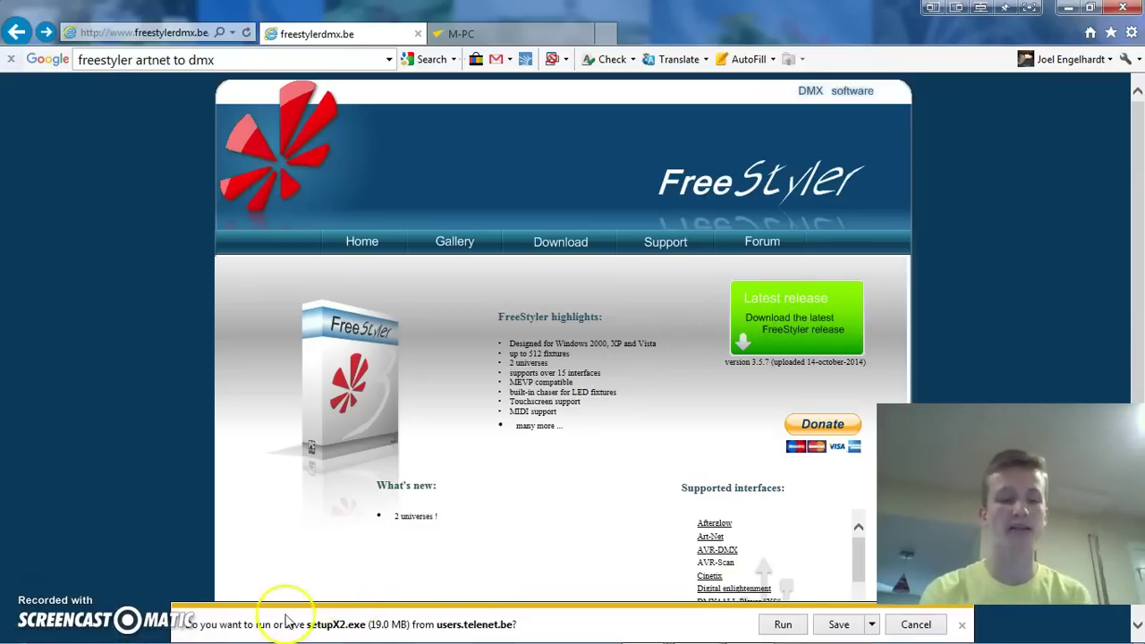
- Save setupX2.exe and launch it from the Desktop folder in Windows Explorer
{"action": "left_click", "coordinate": [855, 627]}
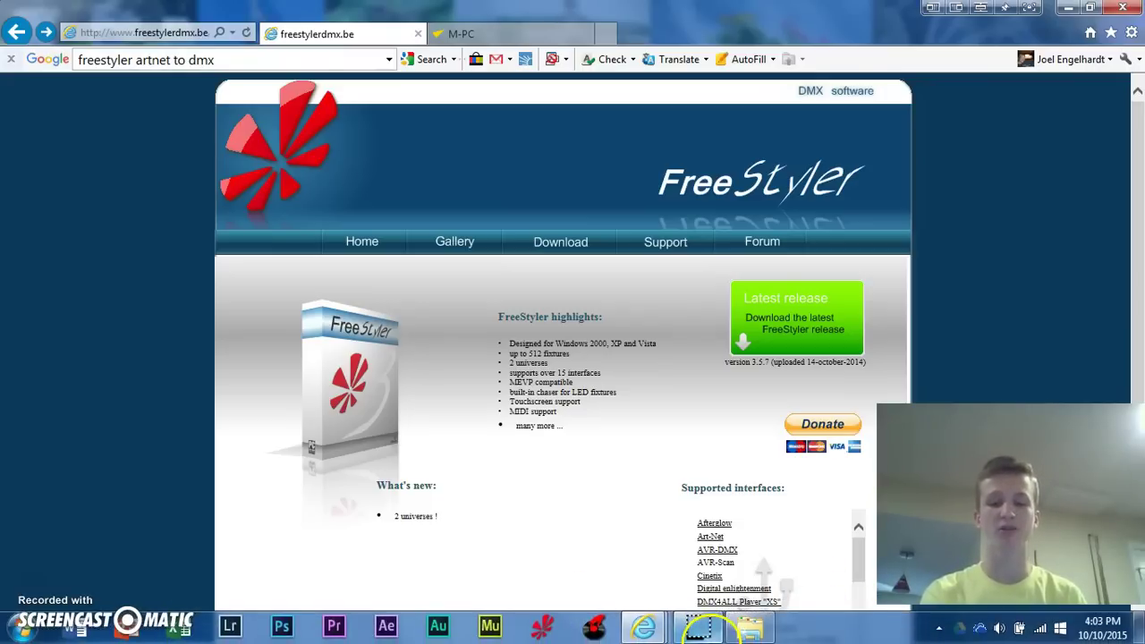
{"action": "left_click", "coordinate": [750, 631]}
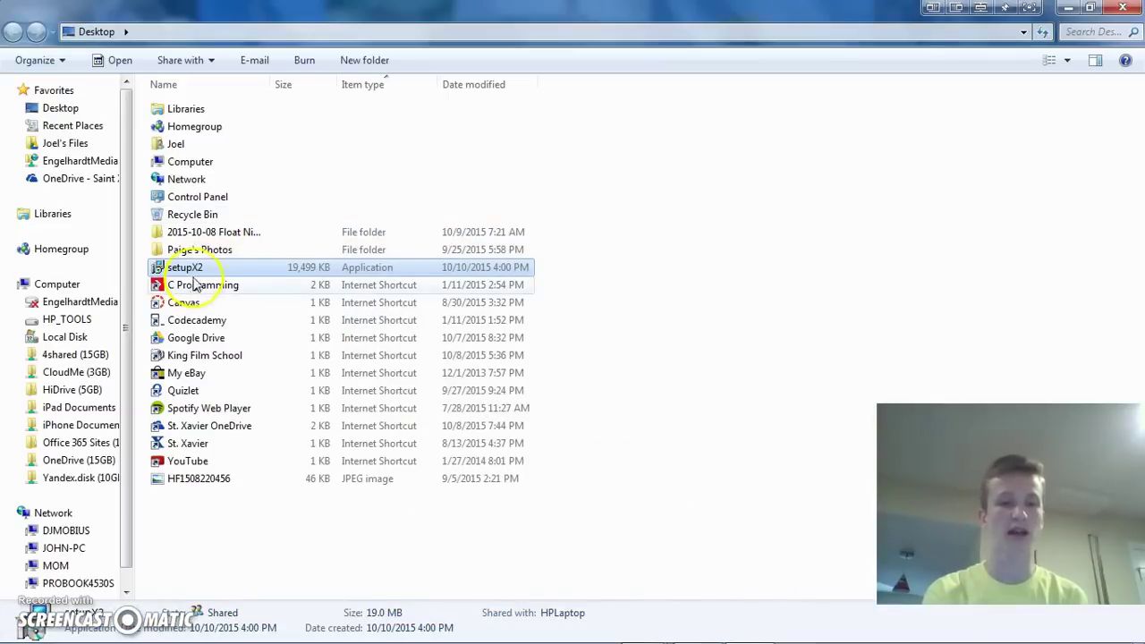
{"action": "right_click", "coordinate": [198, 274]}
{"action": "left_click", "coordinate": [237, 214]}
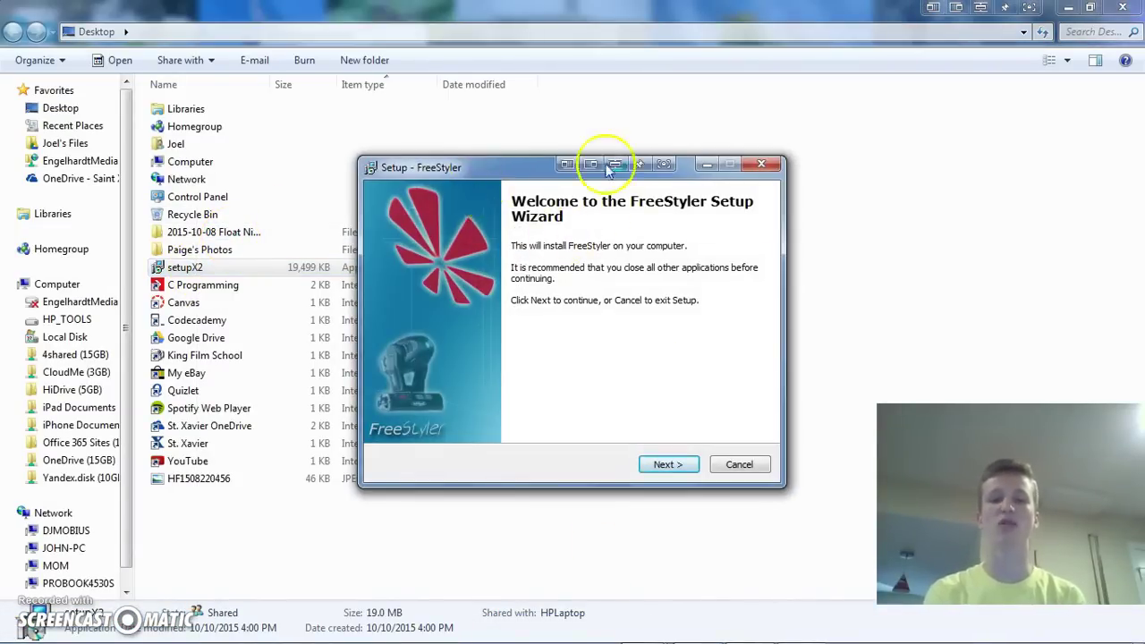
- Accept the FreeStyler license agreement and keep C:\FreeStyler as the install folder
{"action": "left_click", "coordinate": [667, 464]}
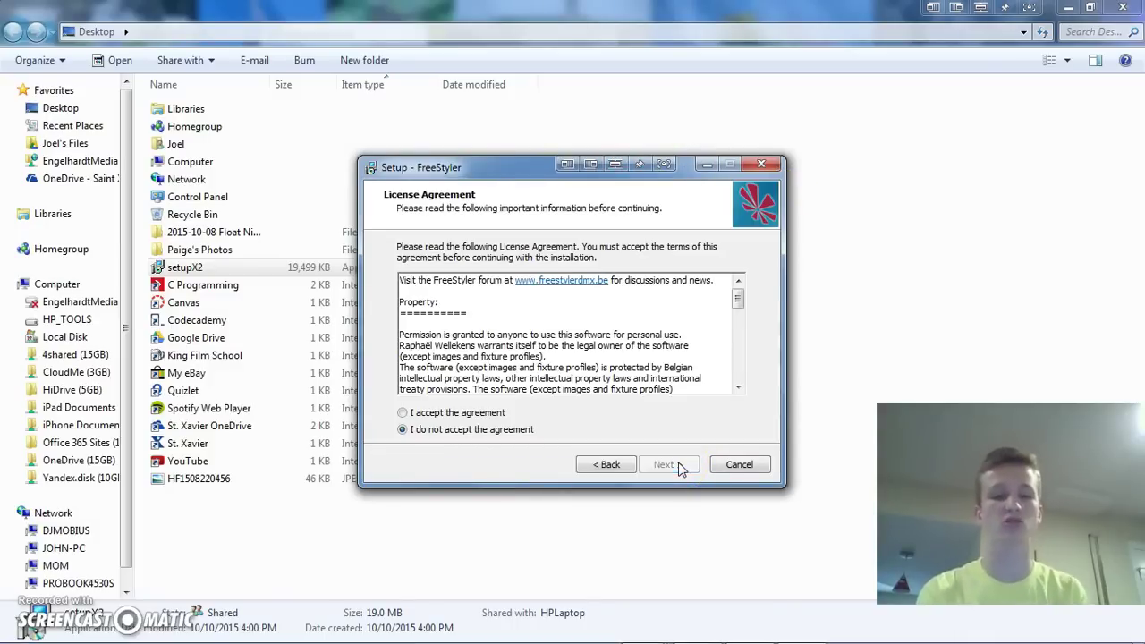
{"action": "left_click", "coordinate": [452, 413]}
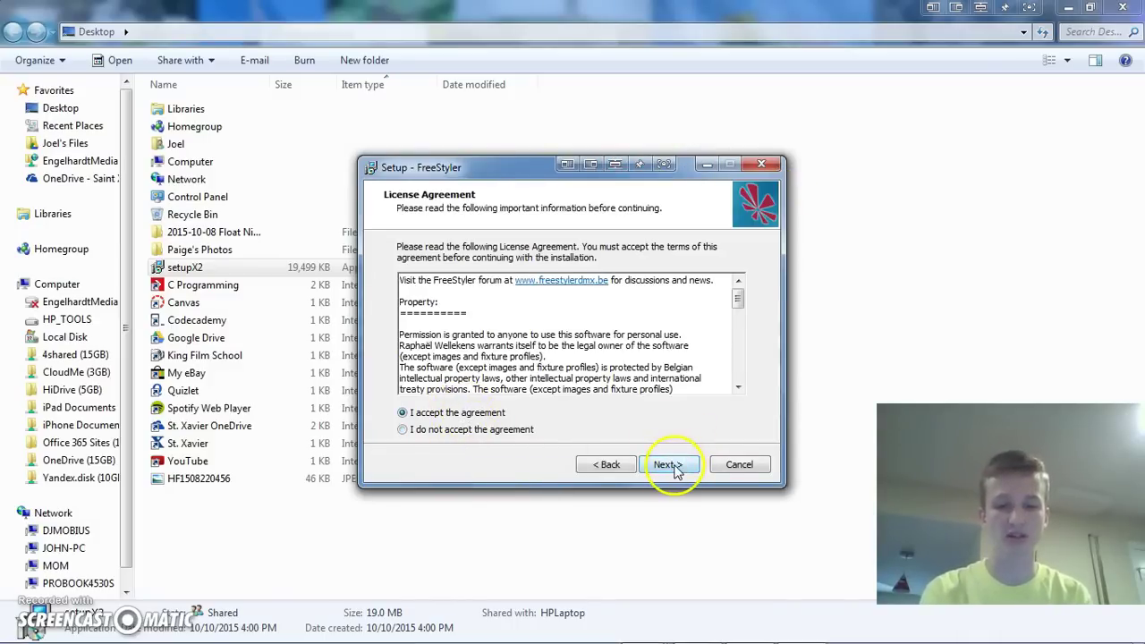
{"action": "left_click", "coordinate": [601, 465]}
{"action": "left_click", "coordinate": [666, 466]}
{"action": "left_click", "coordinate": [659, 467]}
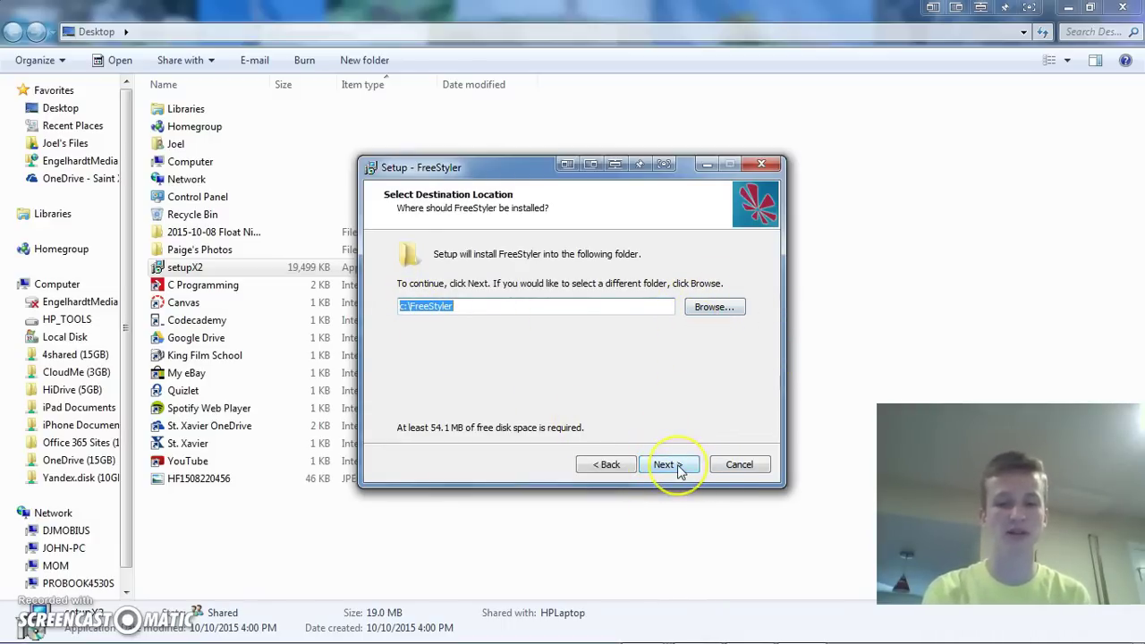
{"action": "left_click", "coordinate": [675, 467]}
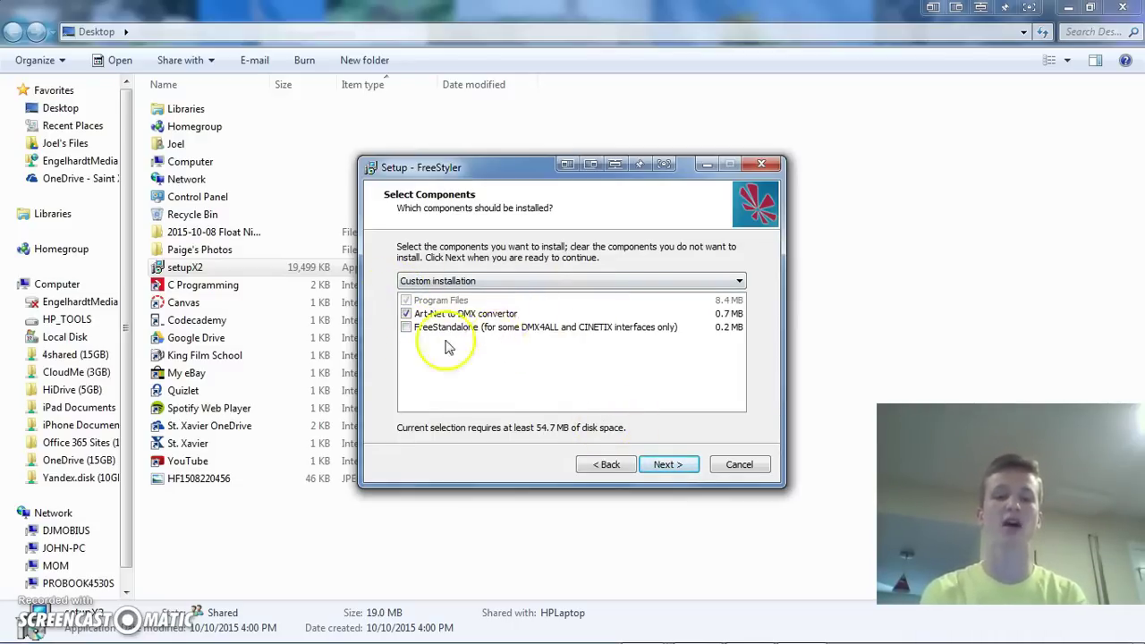
- Select only the Art-Net to DMX convertor component, leaving FreeStandalone unchecked
{"action": "left_click", "coordinate": [414, 331]}
{"action": "left_click", "coordinate": [408, 328]}
{"action": "left_click", "coordinate": [463, 315]}
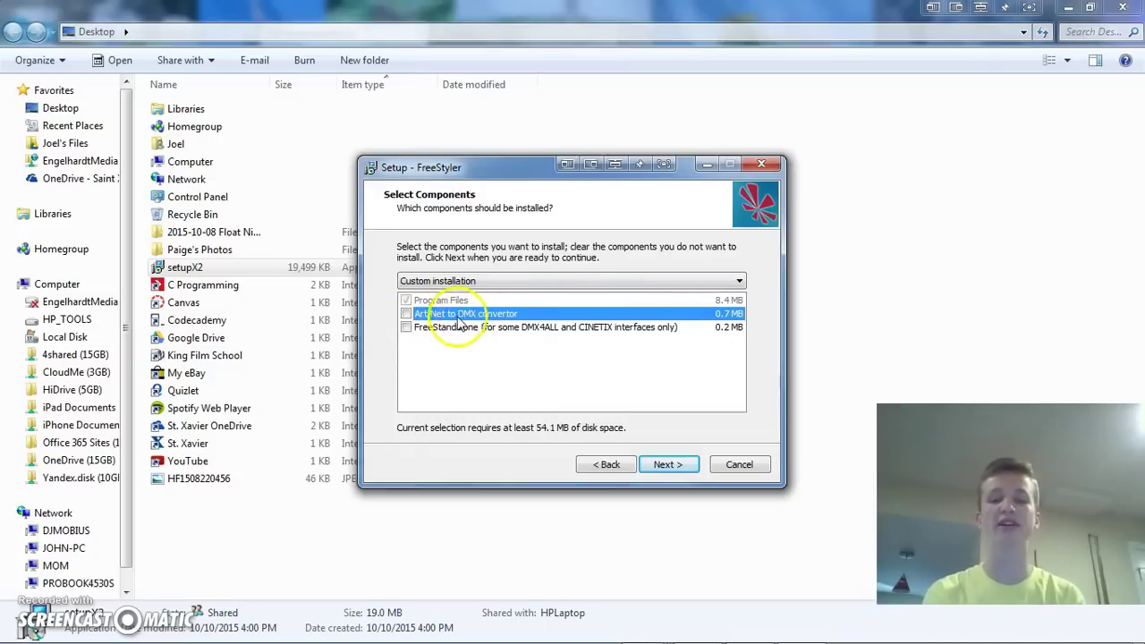
{"action": "left_click", "coordinate": [407, 314]}
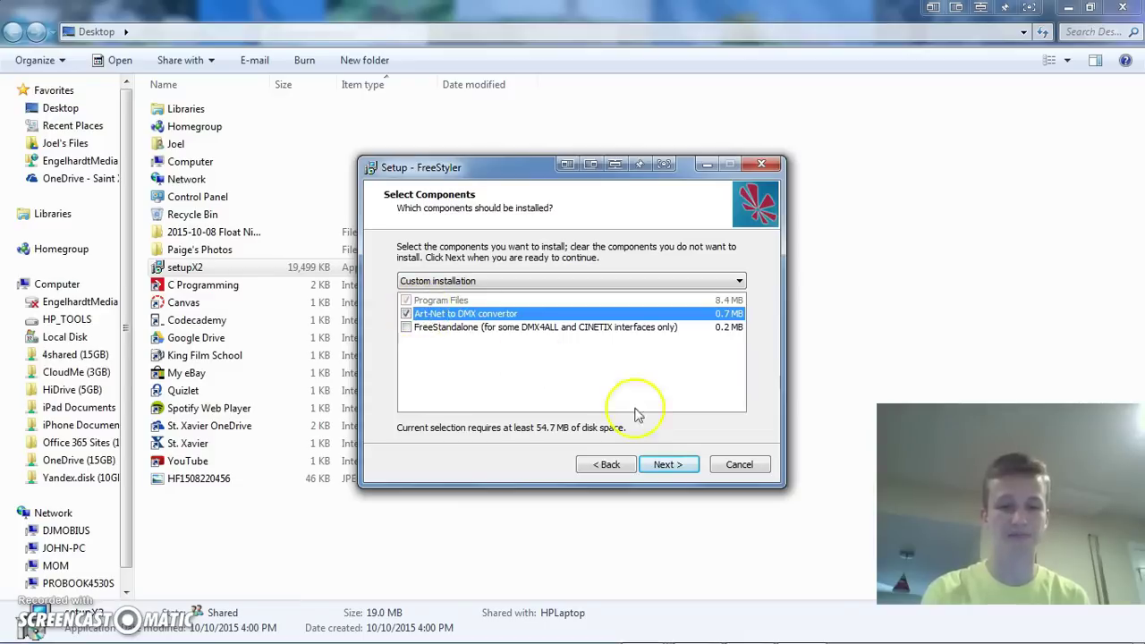
{"action": "left_click", "coordinate": [669, 466]}
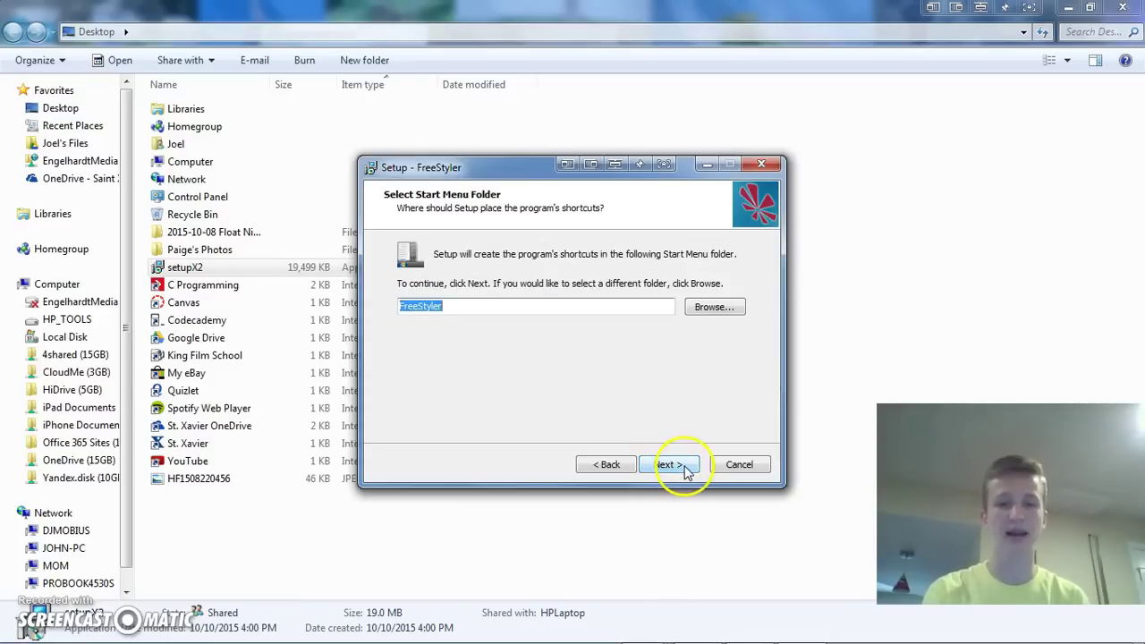
- Keep the FreeStyler Start Menu folder, skip additional tasks, and review the Ready to Install summary
{"action": "left_click", "coordinate": [672, 469]}
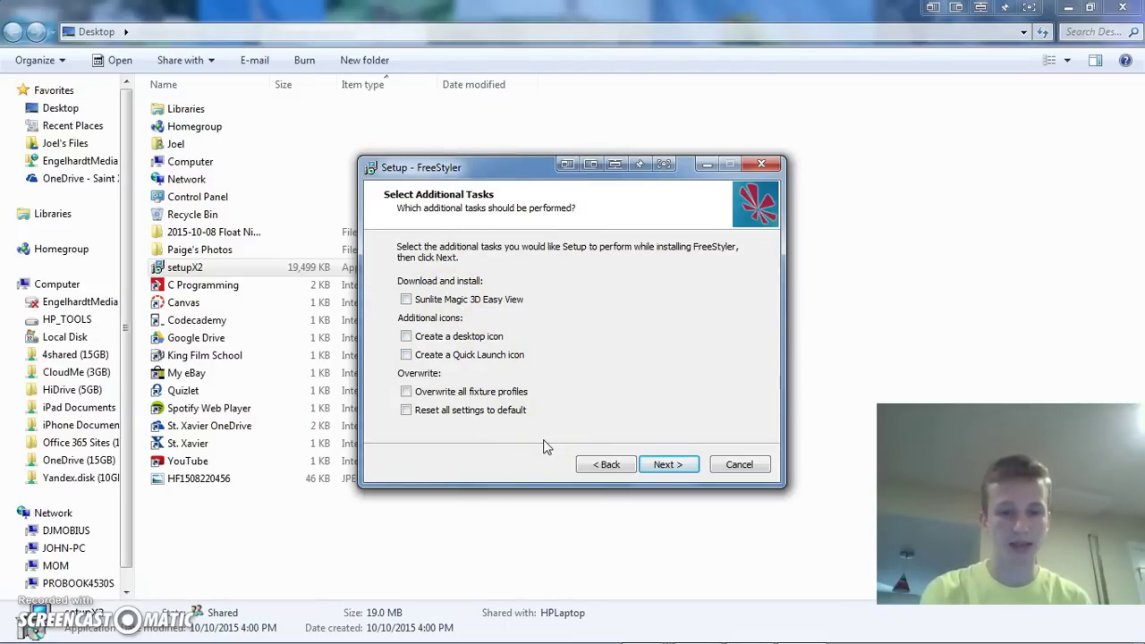
{"action": "left_click", "coordinate": [687, 469]}
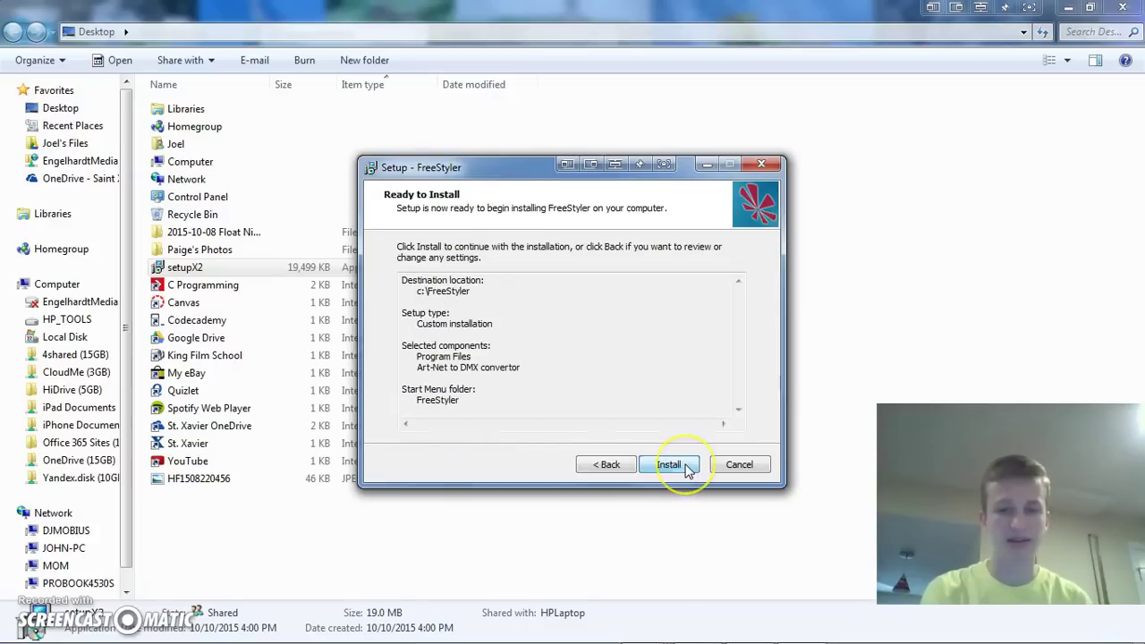
{"action": "left_click", "coordinate": [687, 467]}
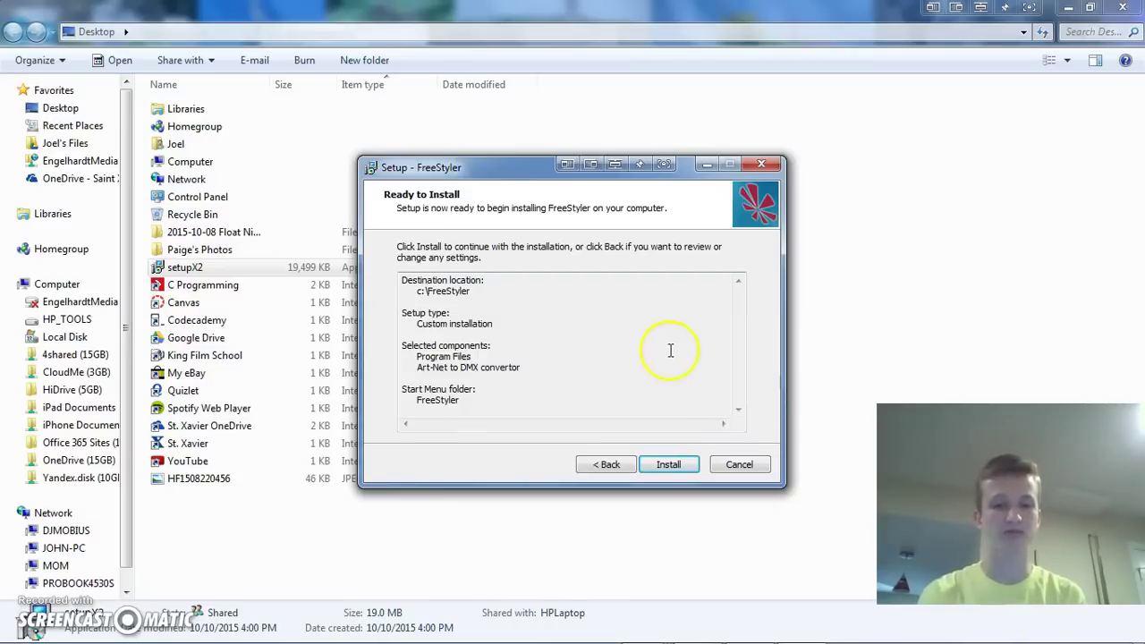
{"action": "left_click_drag", "start_coordinate": [413, 372], "coordinate": [520, 370]}
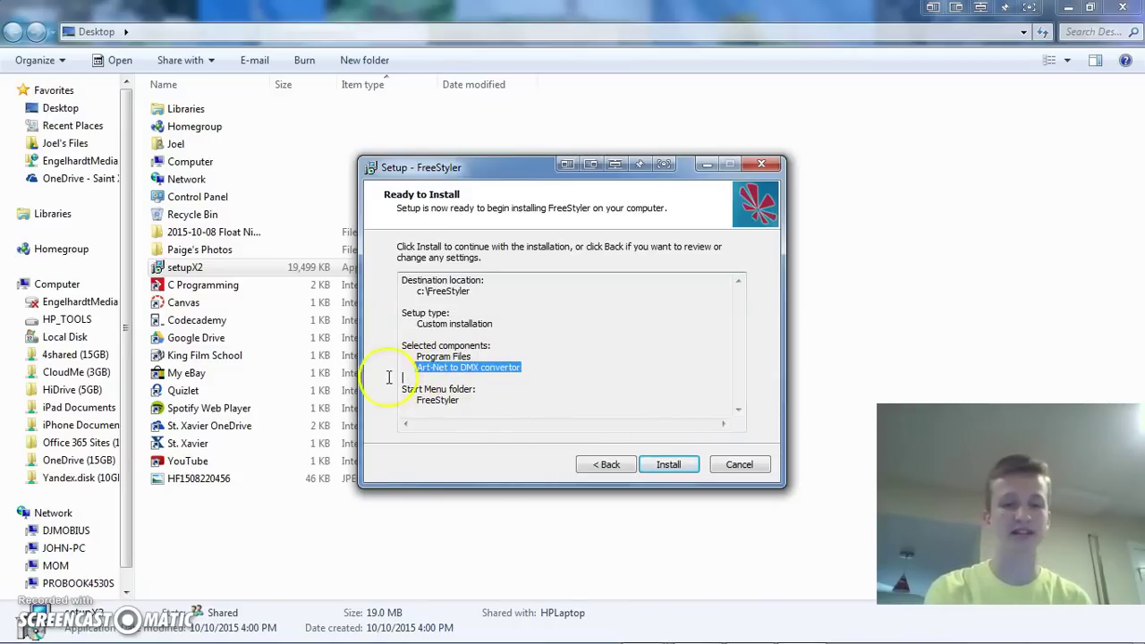
- Exit FreeStyler Setup without installing and return to the Martin M-PC page in Internet Explorer
{"action": "left_click", "coordinate": [739, 466]}
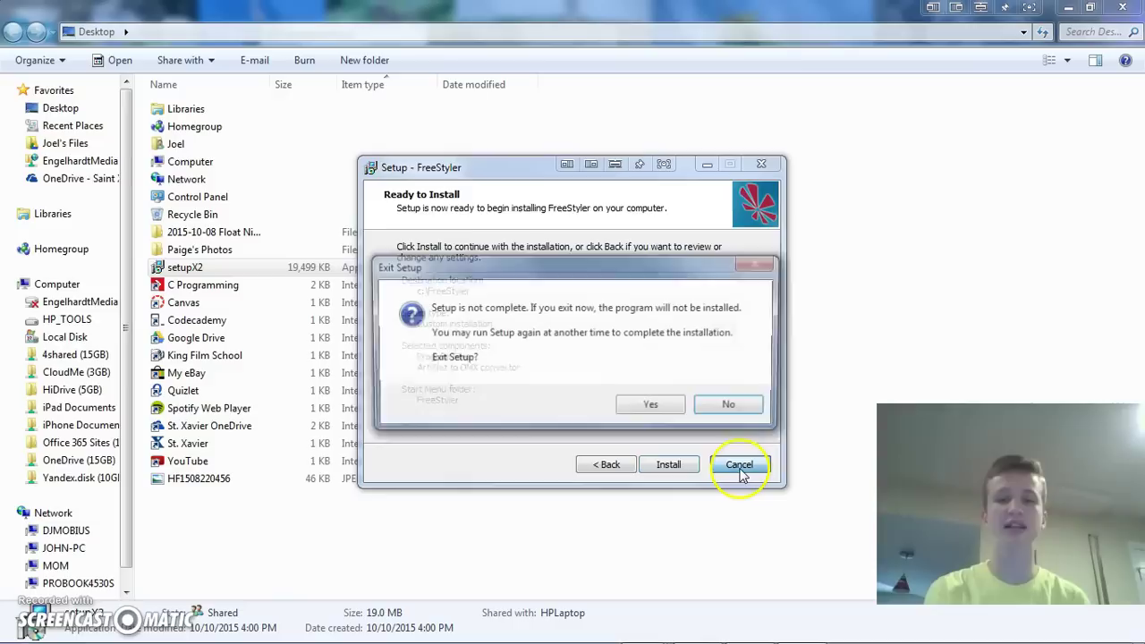
{"action": "left_click", "coordinate": [651, 404]}
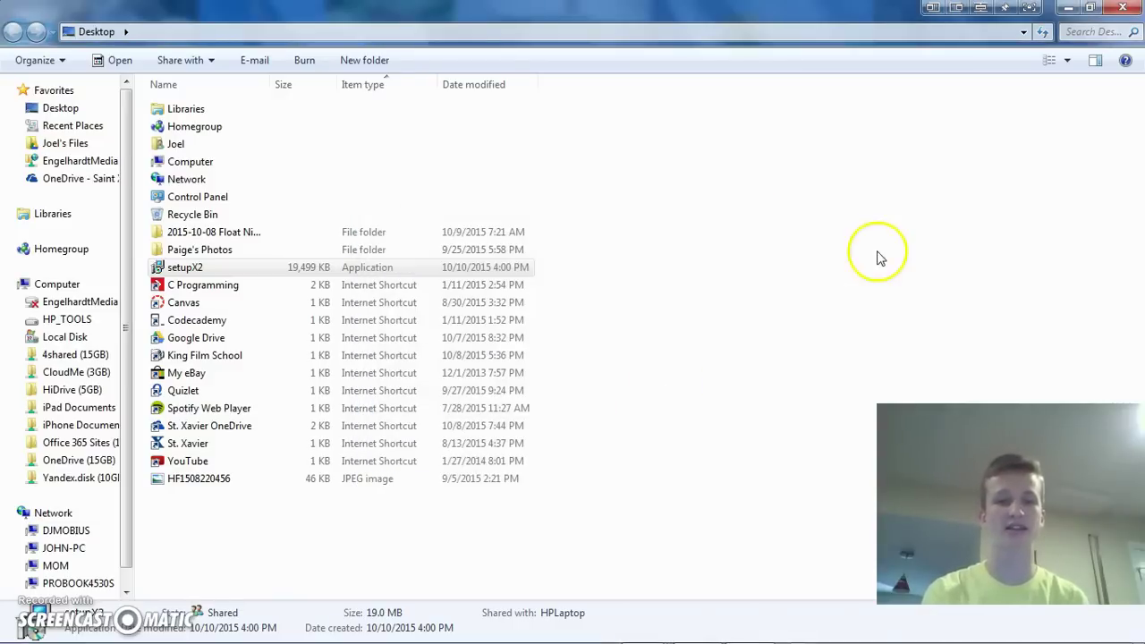
{"action": "left_click", "coordinate": [1071, 9]}
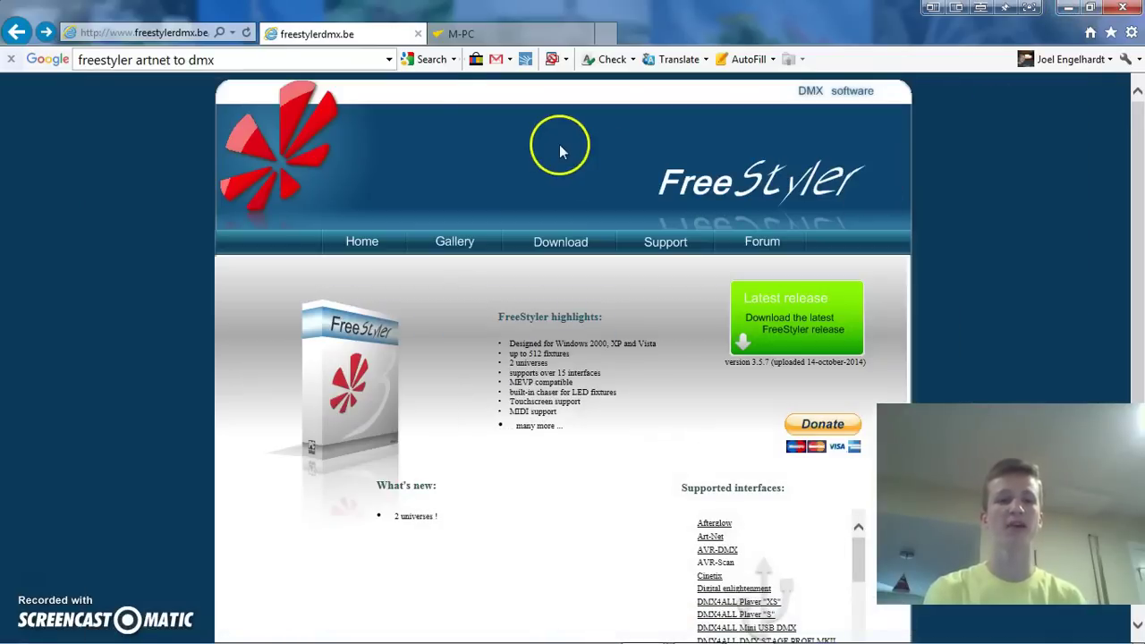
{"action": "left_click", "coordinate": [466, 40]}
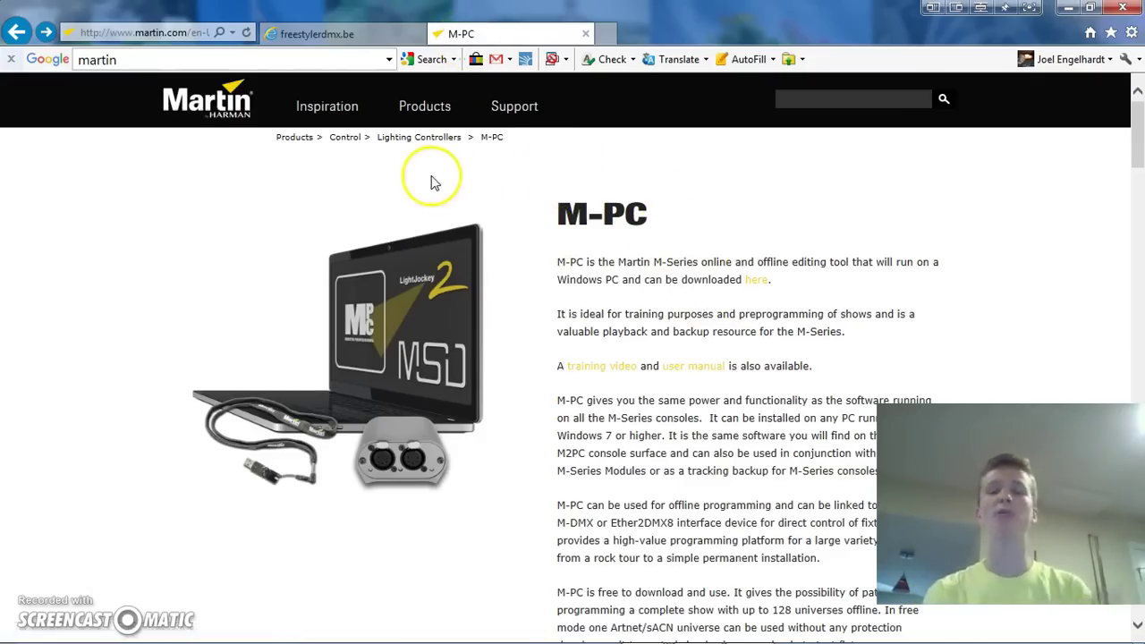
- Reach the V3.44.604.0.SetupMSeries.exe download, cancel it, and minimize Internet Explorer
{"action": "left_click", "coordinate": [756, 280]}
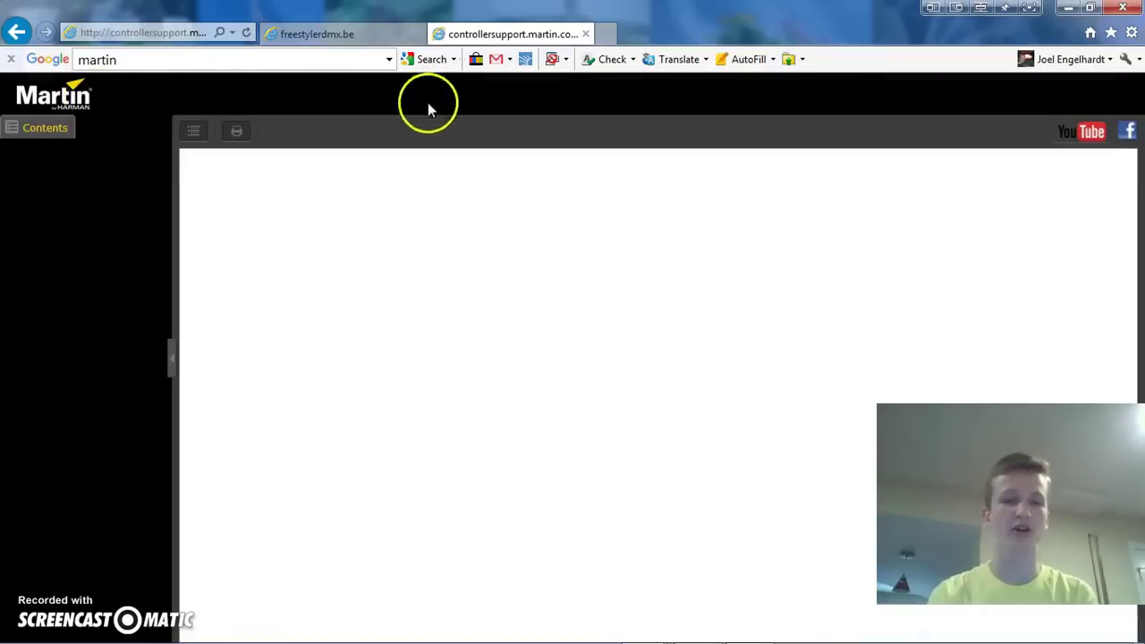
{"action": "left_click", "coordinate": [276, 256]}
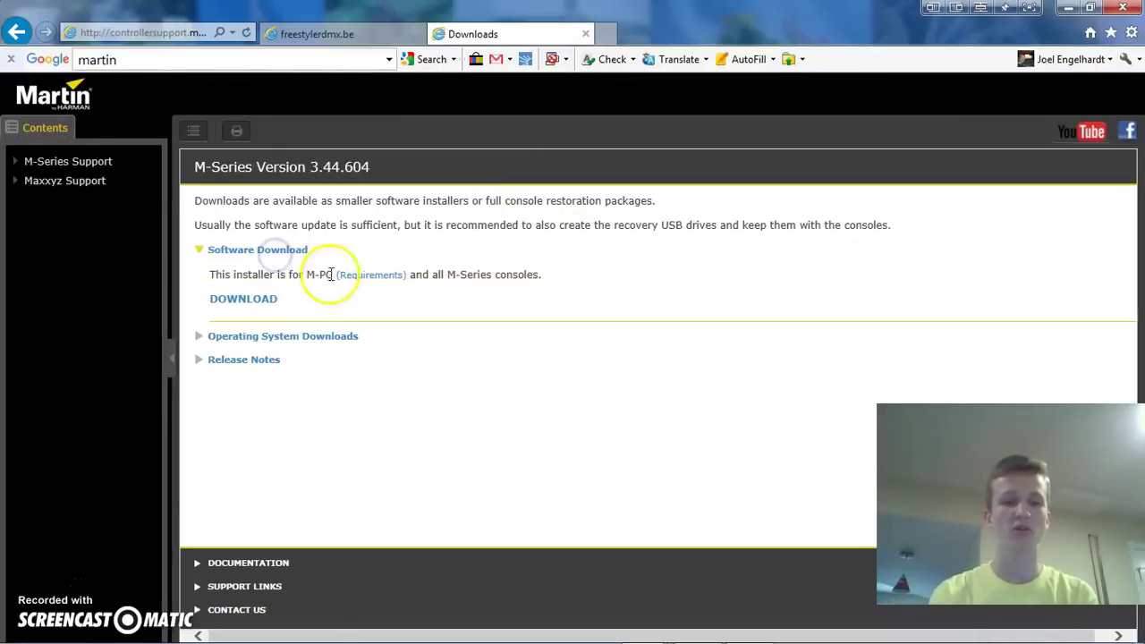
{"action": "left_click", "coordinate": [225, 299]}
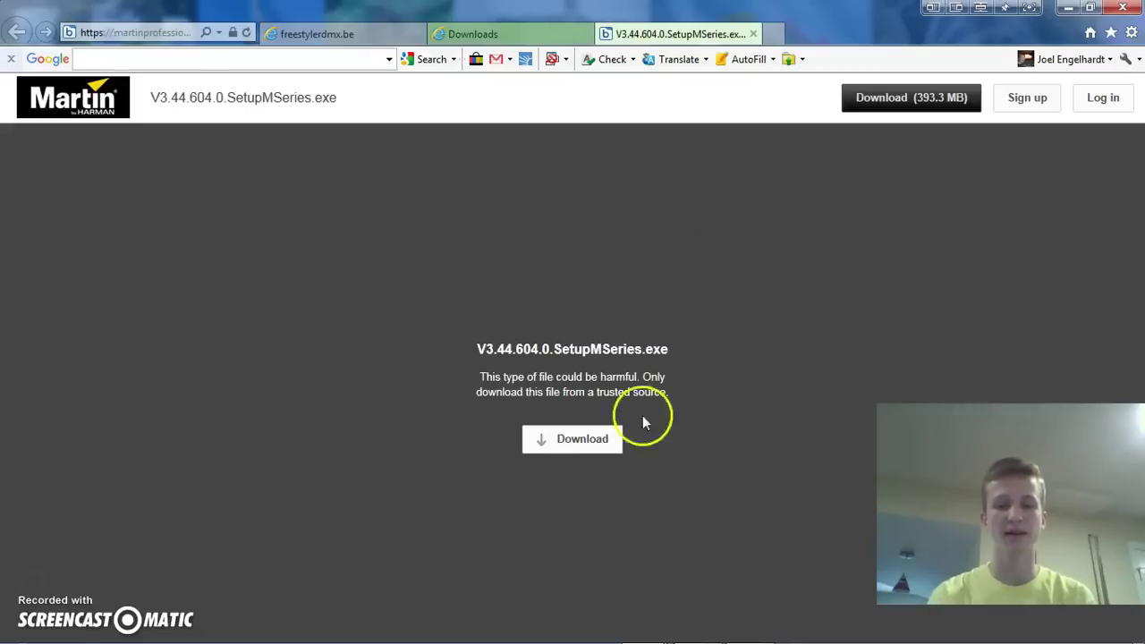
{"action": "left_click", "coordinate": [579, 439]}
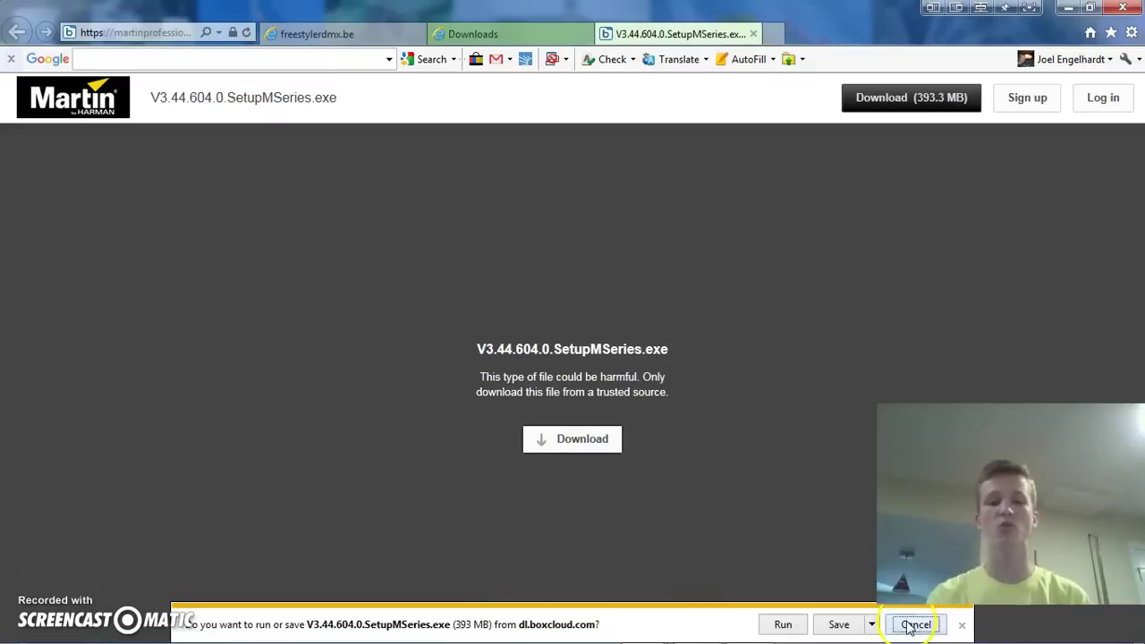
{"action": "left_click", "coordinate": [916, 624]}
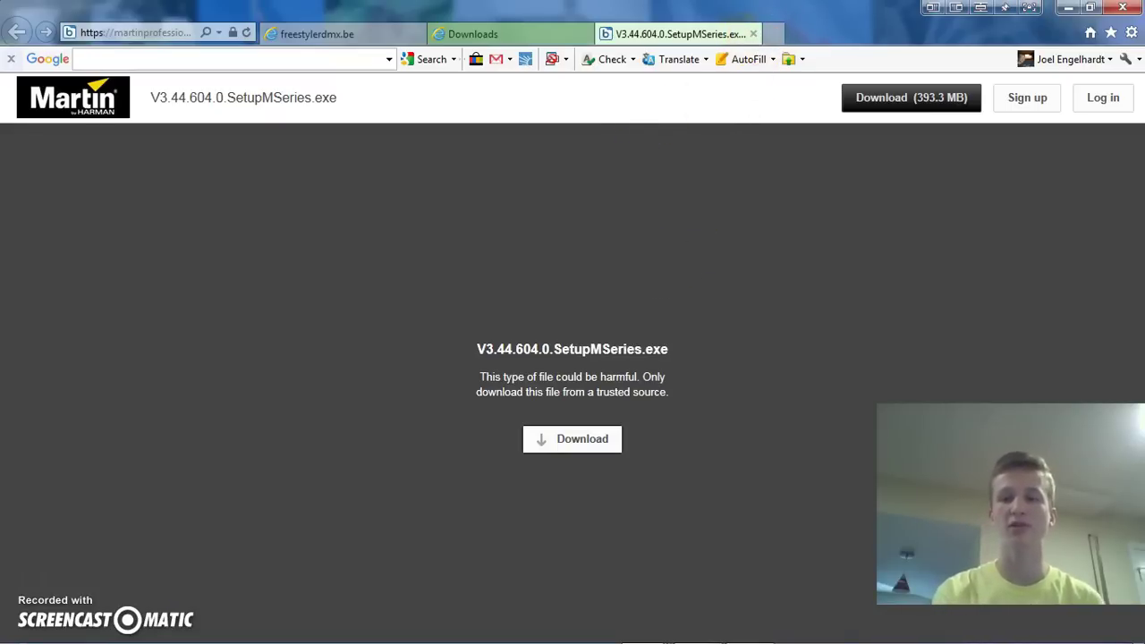
{"action": "left_click", "coordinate": [1069, 7]}
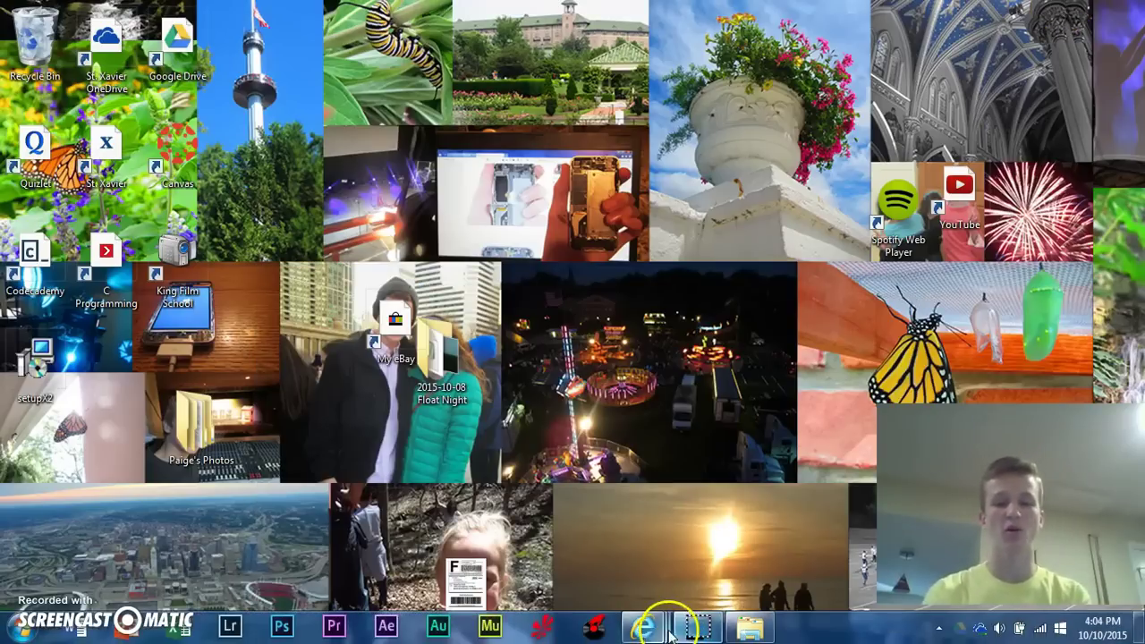
- Open Control Panel from the Start menu, showing All Control Panel Items as large icons
{"action": "left_click", "coordinate": [667, 630]}
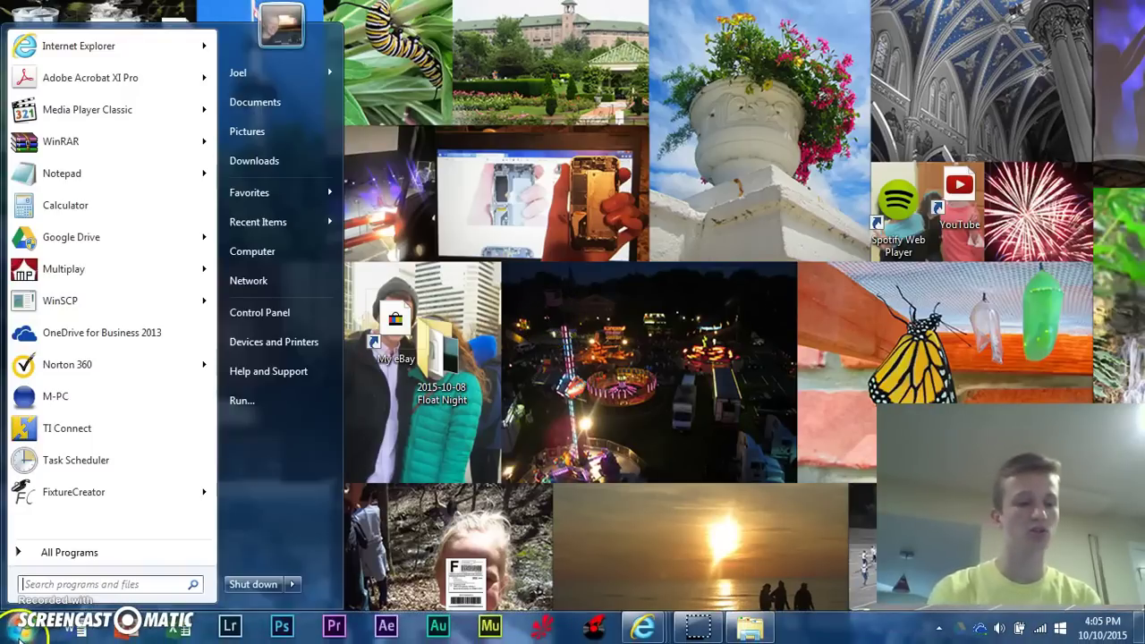
{"action": "left_click", "coordinate": [299, 313]}
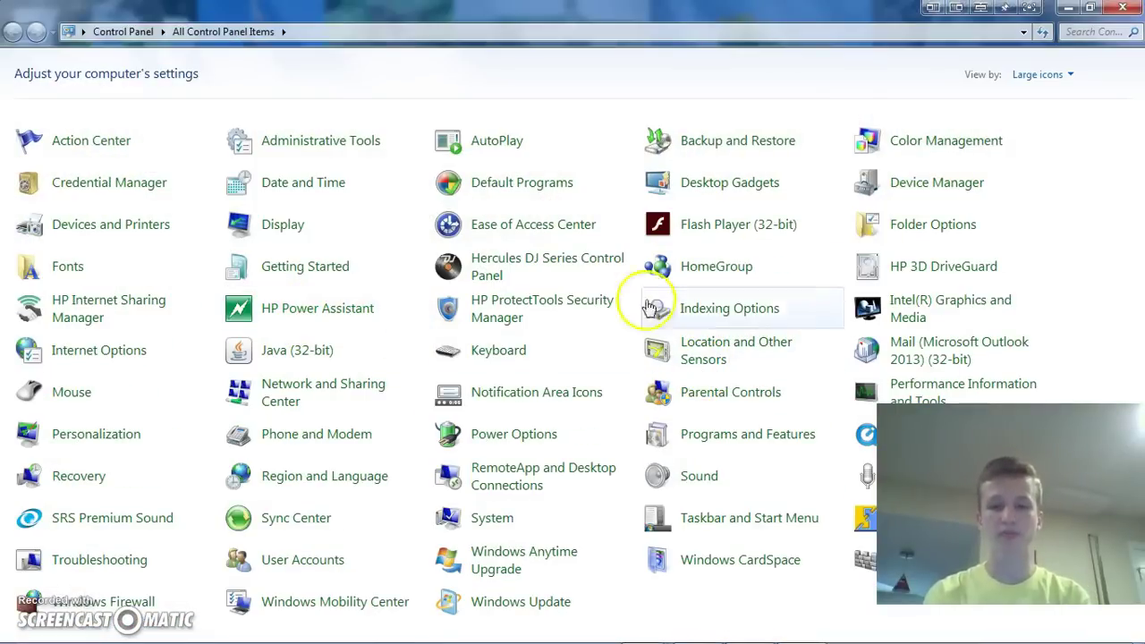
- In Device Manager, start Add legacy hardware on ProBook4530s and choose manual hardware selection
{"action": "left_click", "coordinate": [906, 185]}
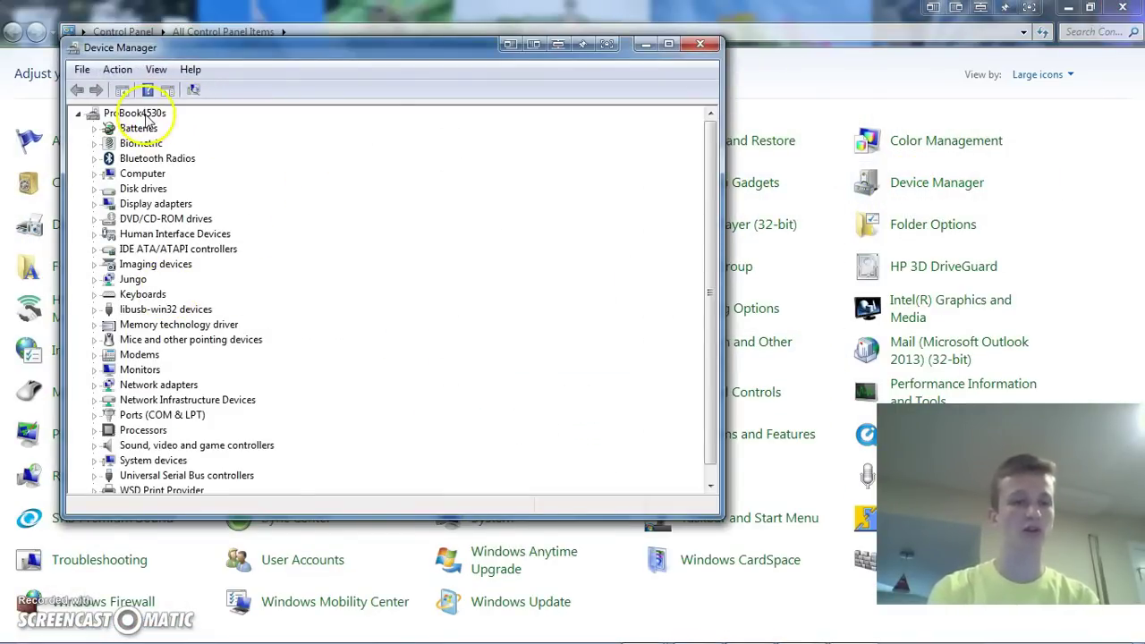
{"action": "left_click", "coordinate": [143, 115]}
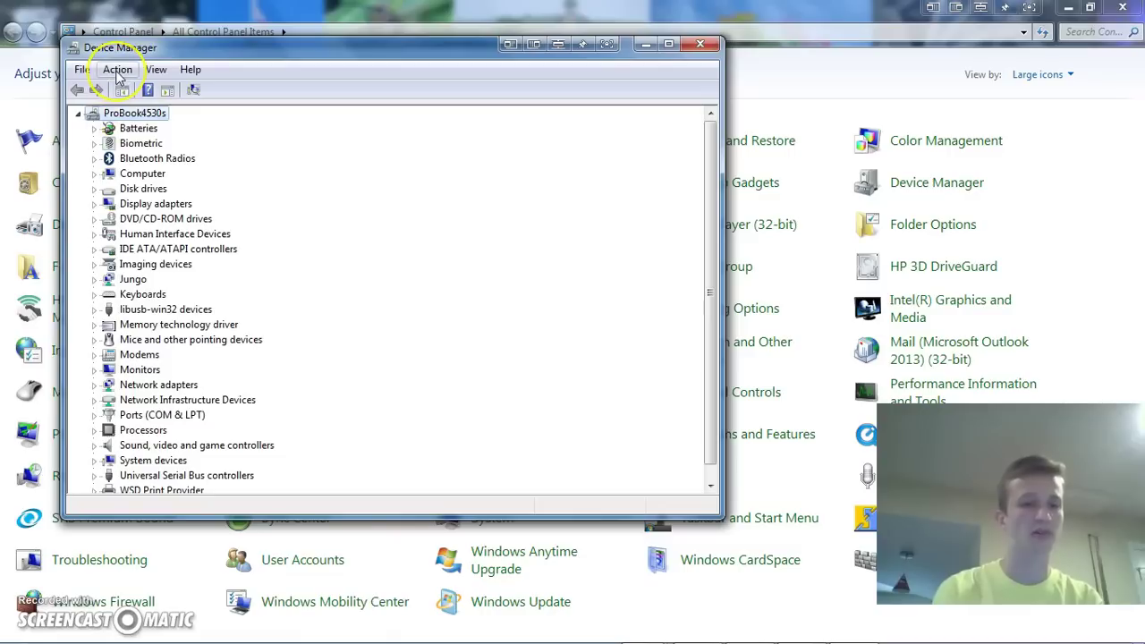
{"action": "left_click", "coordinate": [117, 72]}
{"action": "left_click", "coordinate": [141, 107]}
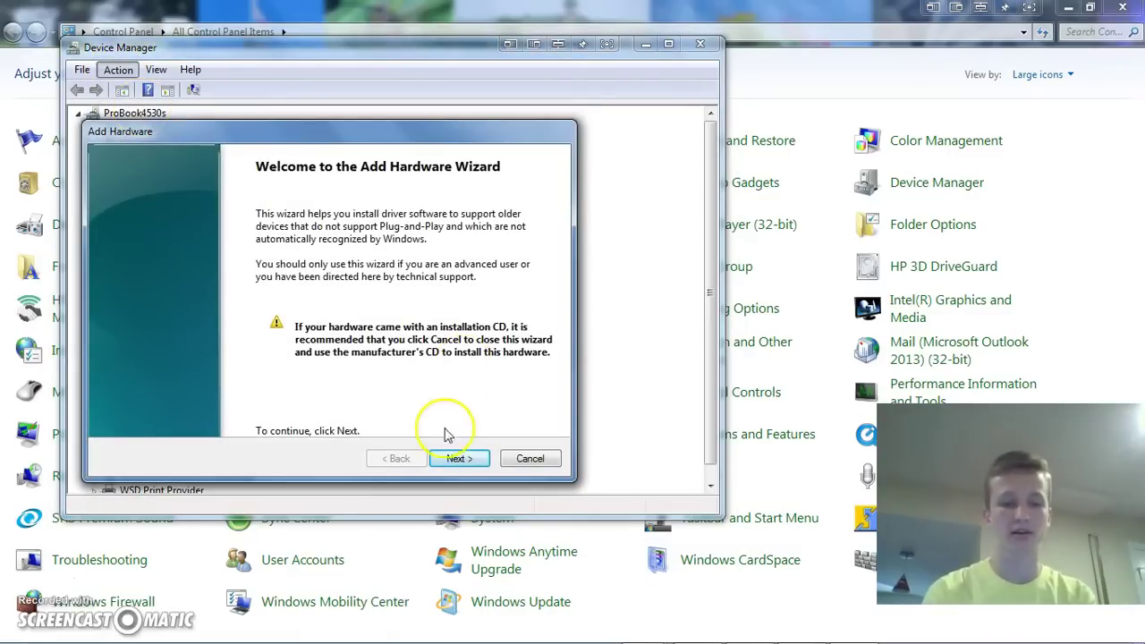
{"action": "left_click", "coordinate": [456, 459]}
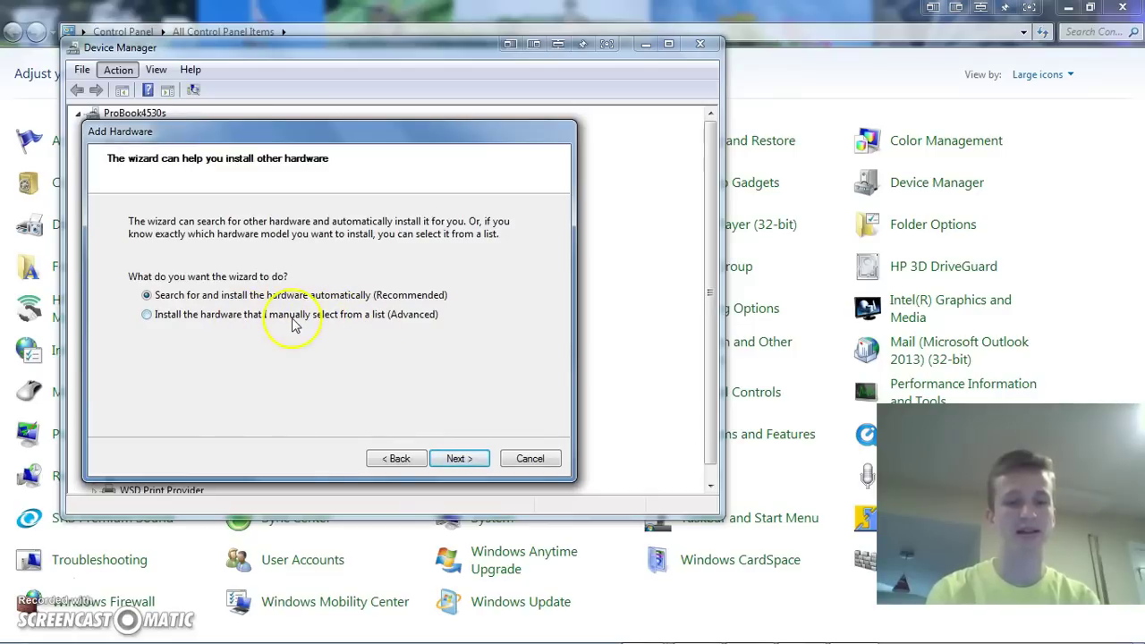
{"action": "left_click", "coordinate": [470, 463]}
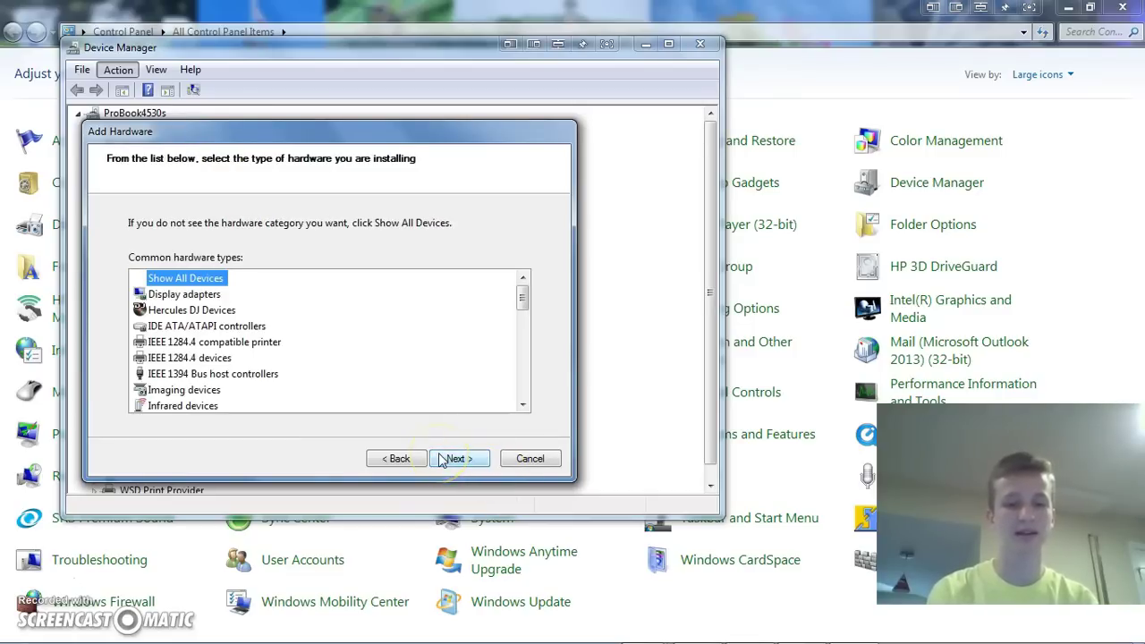
- Choose Network adapters, then Microsoft's Microsoft Loopback Adapter in the Add Hardware wizard
{"action": "left_click_drag", "start_coordinate": [525, 299], "coordinate": [524, 336]}
{"action": "left_click", "coordinate": [187, 326]}
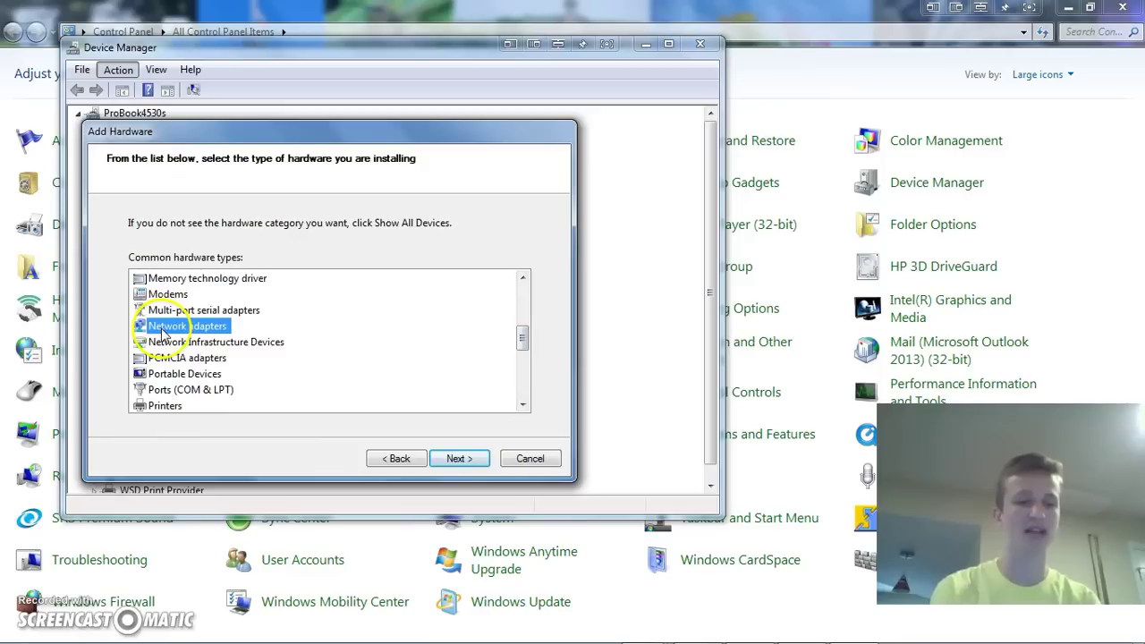
{"action": "left_click", "coordinate": [456, 459]}
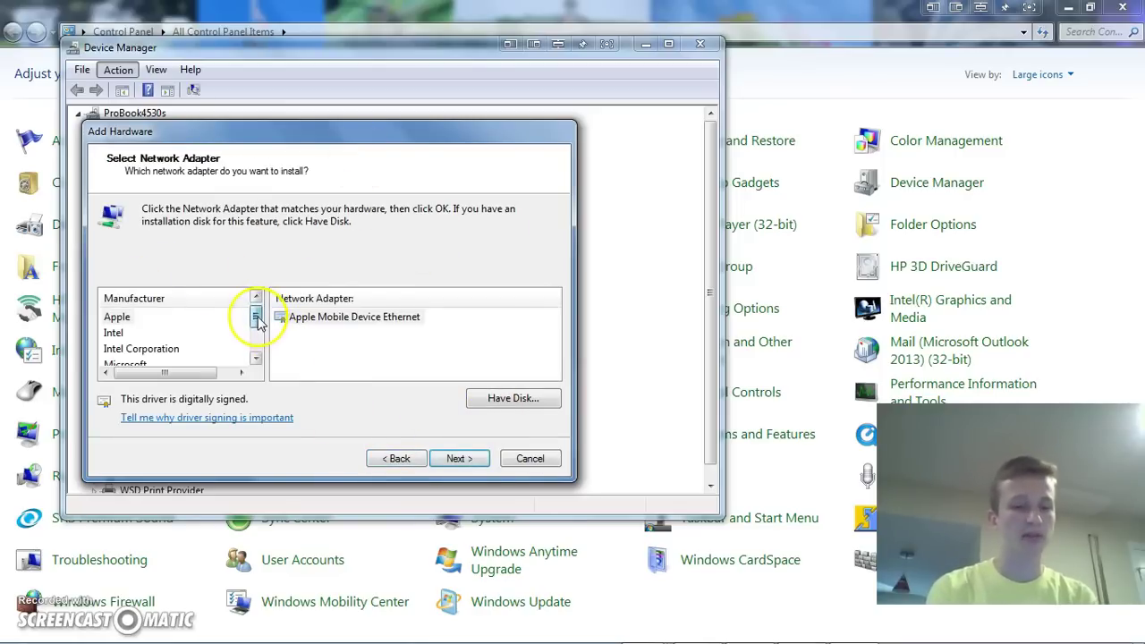
{"action": "left_click_drag", "start_coordinate": [257, 321], "coordinate": [256, 328]}
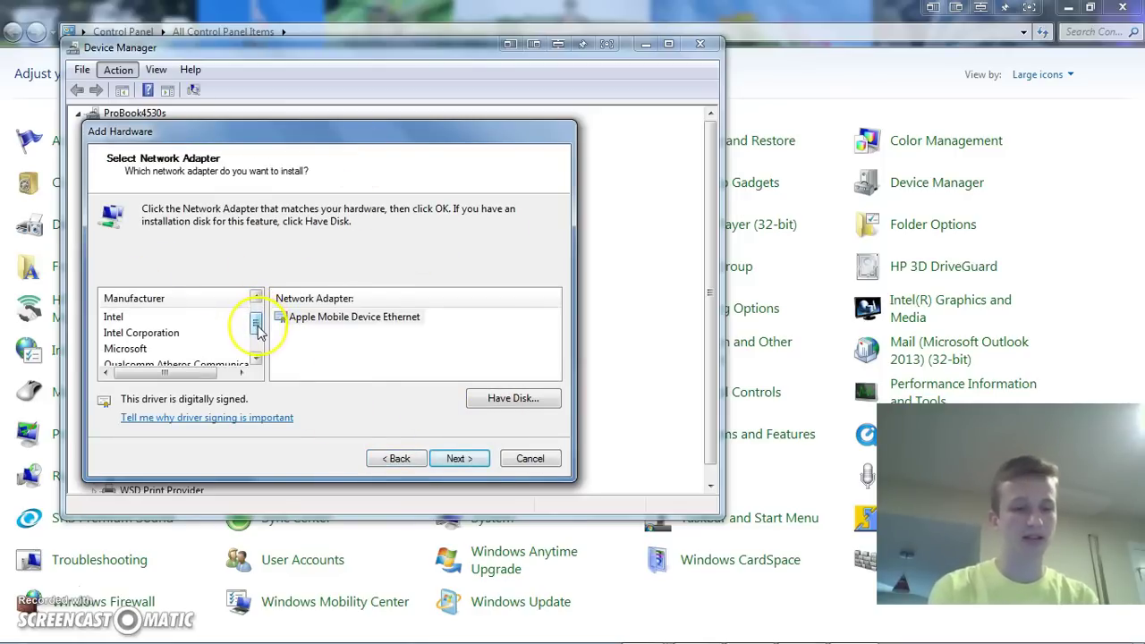
{"action": "left_click", "coordinate": [125, 351]}
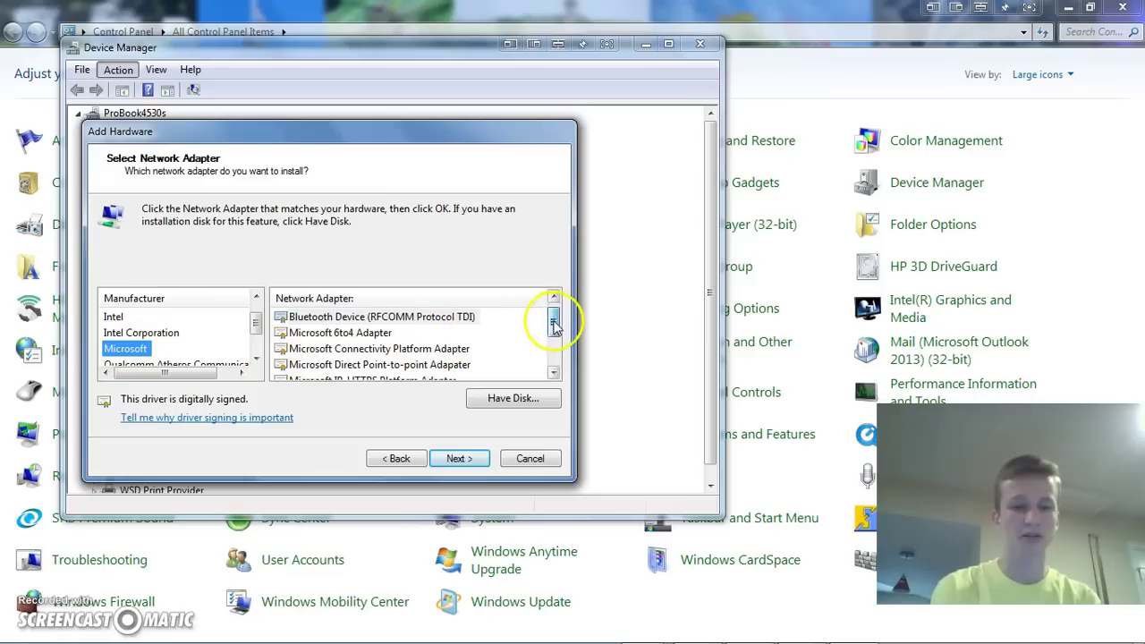
{"action": "left_click_drag", "start_coordinate": [554, 328], "coordinate": [555, 354]}
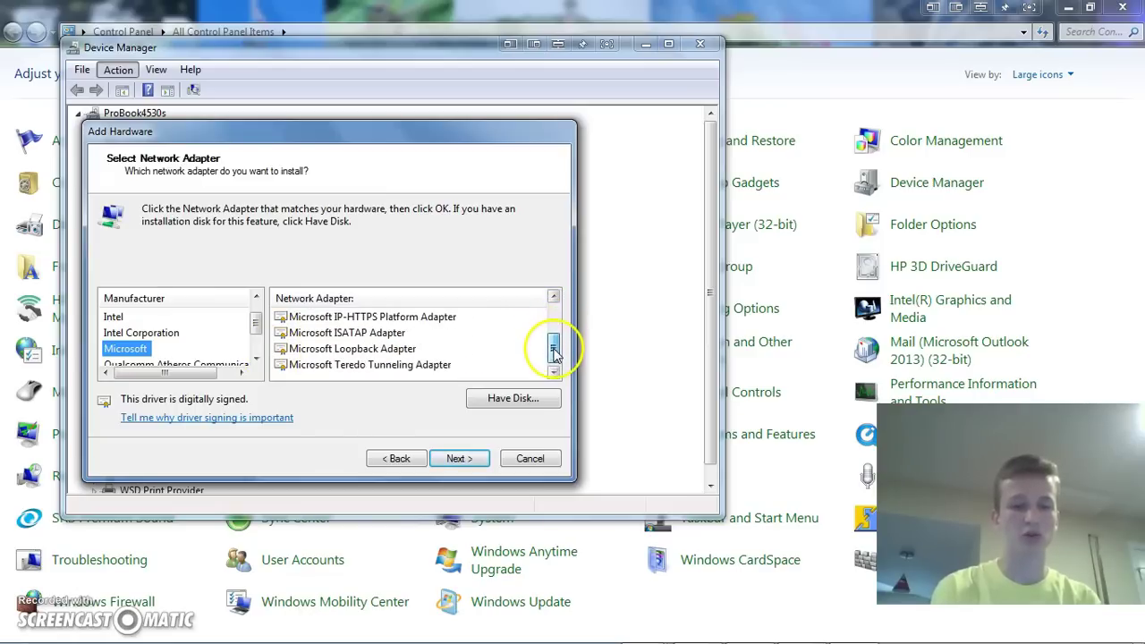
{"action": "left_click", "coordinate": [394, 349]}
{"action": "left_click", "coordinate": [459, 459]}
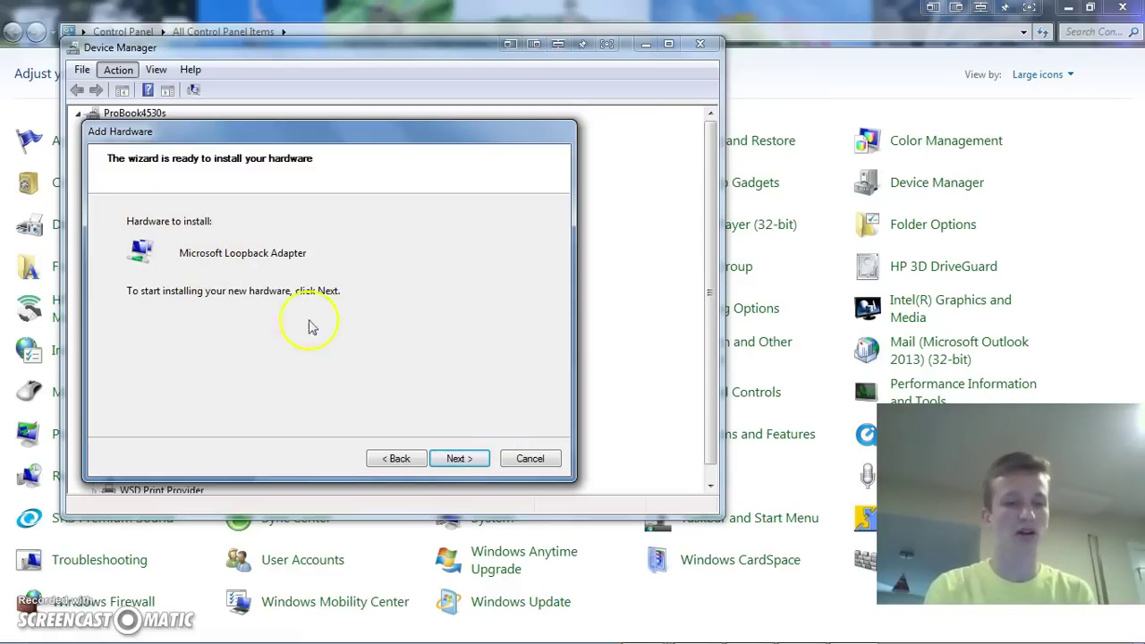
- Install the loopback adapter, finish the wizard, and close Device Manager
{"action": "left_click", "coordinate": [456, 460]}
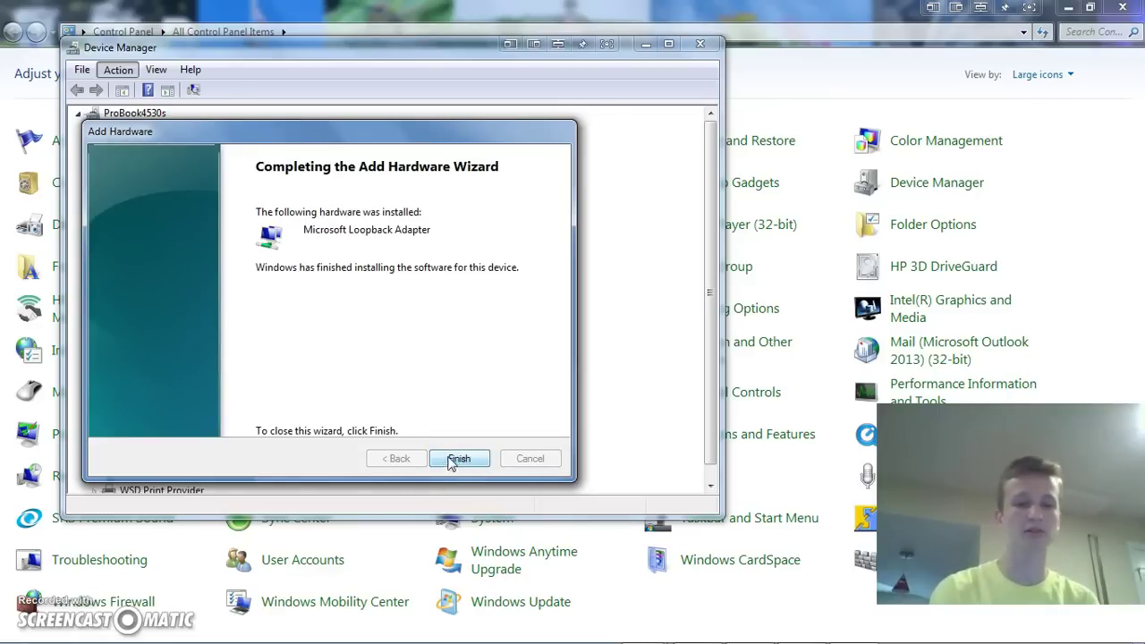
{"action": "left_click", "coordinate": [450, 460]}
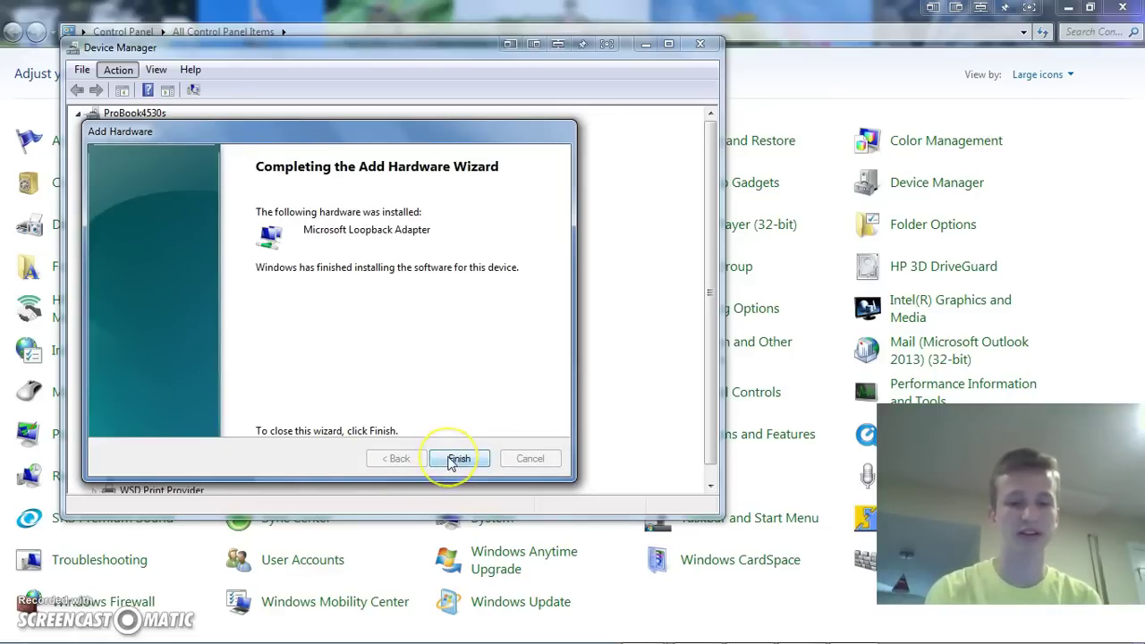
{"action": "left_click", "coordinate": [700, 44]}
- Open the Properties of Local Area Connection 2, the Microsoft Loopback Adapter, from Network and Sharing Center
{"action": "left_click", "coordinate": [1123, 7]}
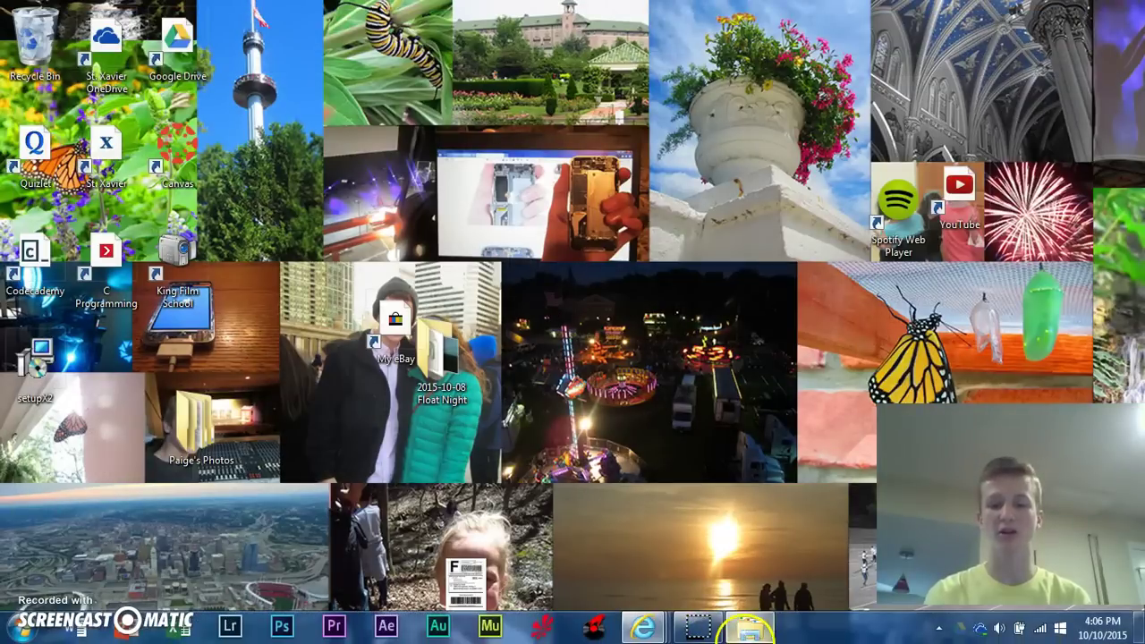
{"action": "left_click", "coordinate": [1041, 632]}
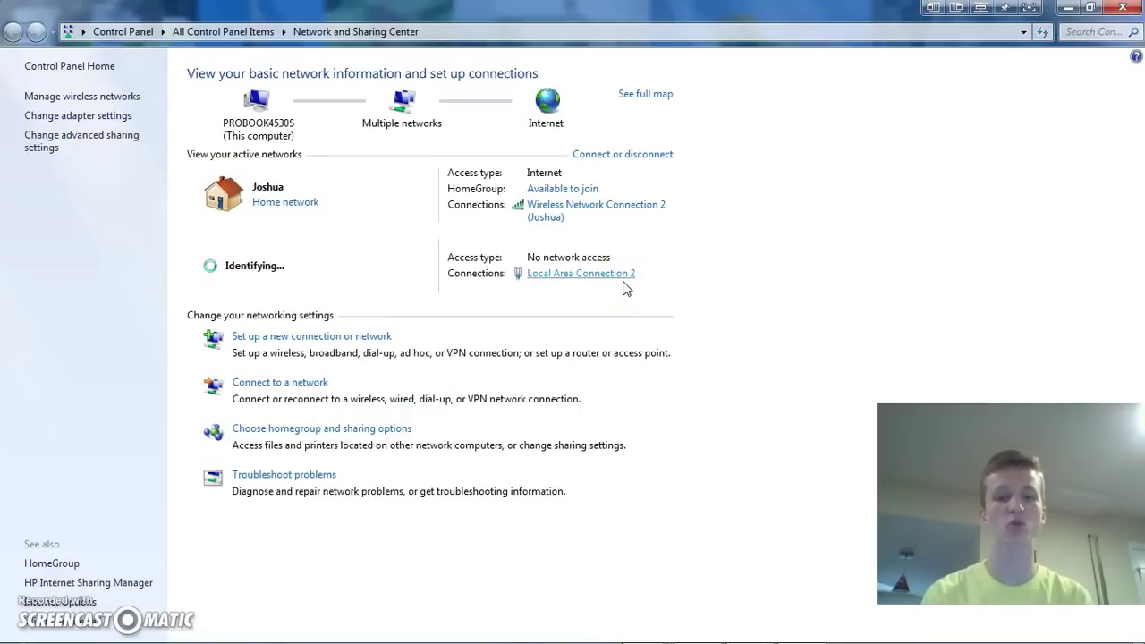
{"action": "left_click", "coordinate": [546, 278]}
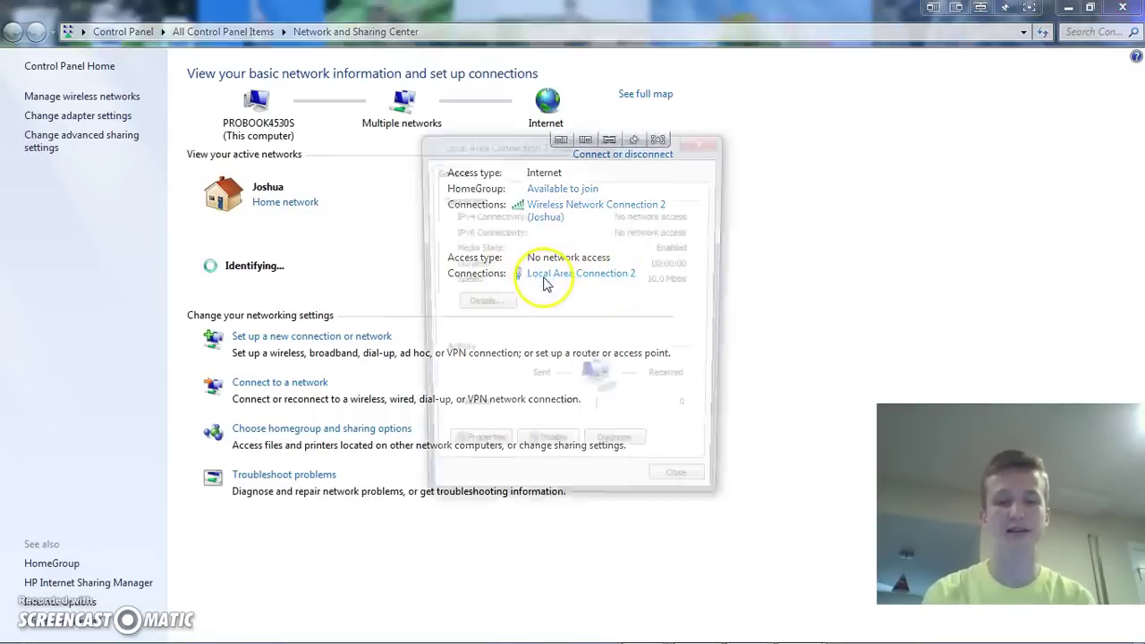
{"action": "left_click", "coordinate": [472, 453]}
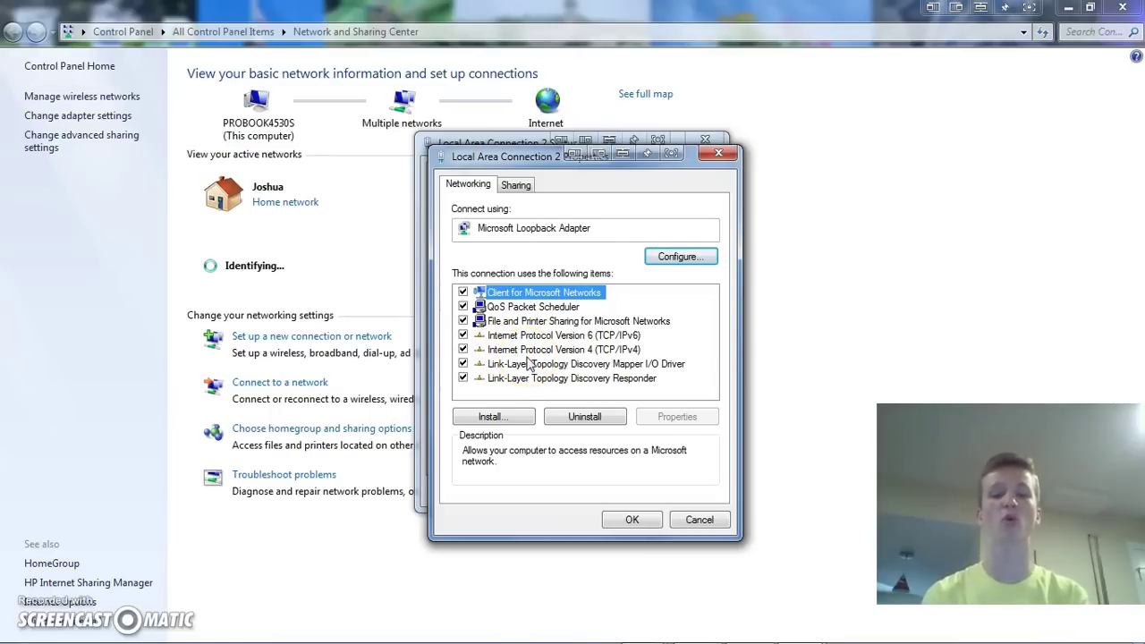
- Set the loopback connection's IPv4 to static address 2.100.100.1 with subnet mask 255.0.0.0
{"action": "double_click", "coordinate": [523, 350]}
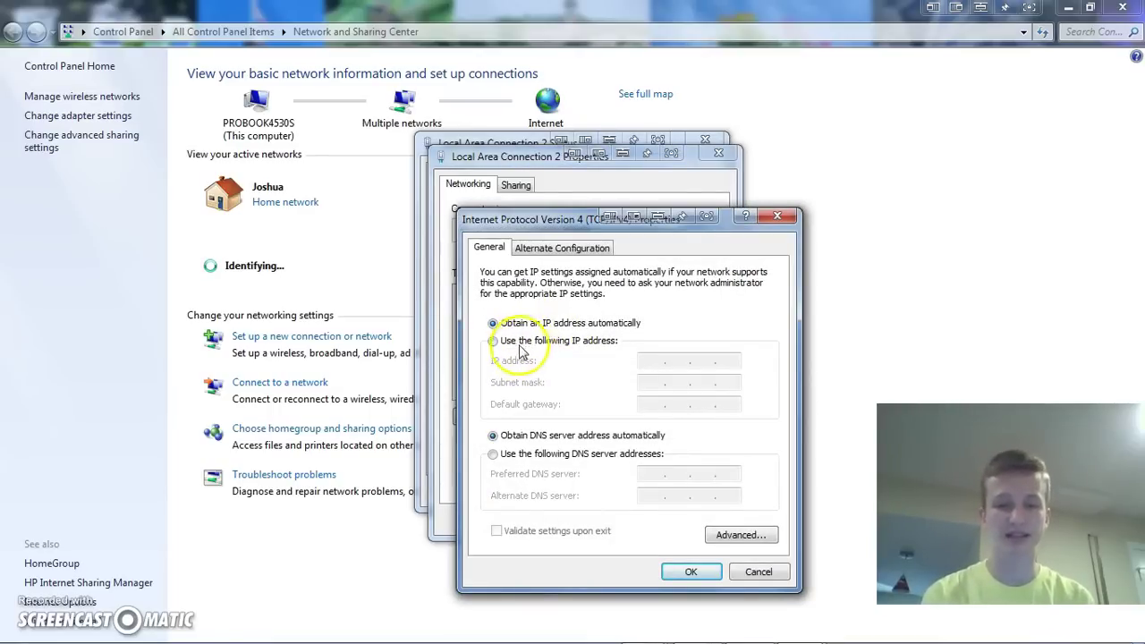
{"action": "left_click", "coordinate": [562, 349]}
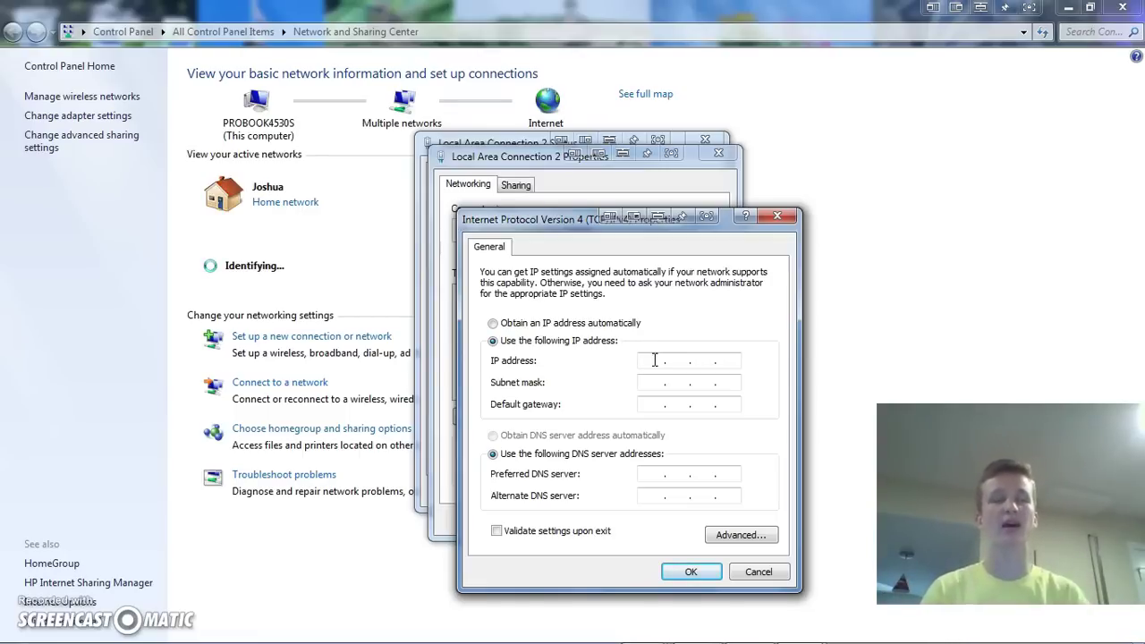
{"action": "left_click", "coordinate": [662, 361]}
{"action": "type", "text": "2"}
{"action": "left_click", "coordinate": [674, 361]}
{"action": "type", "text": "1001"}
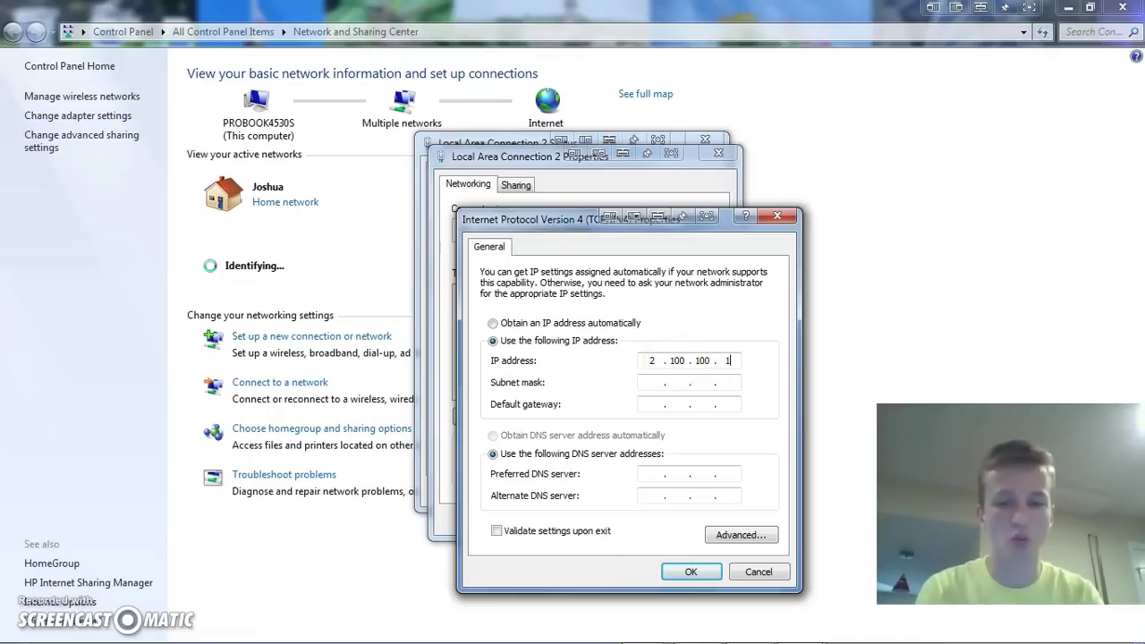
{"action": "double_click", "coordinate": [678, 361]}
{"action": "key", "text": "Left"}
{"action": "left_click", "coordinate": [654, 382]}
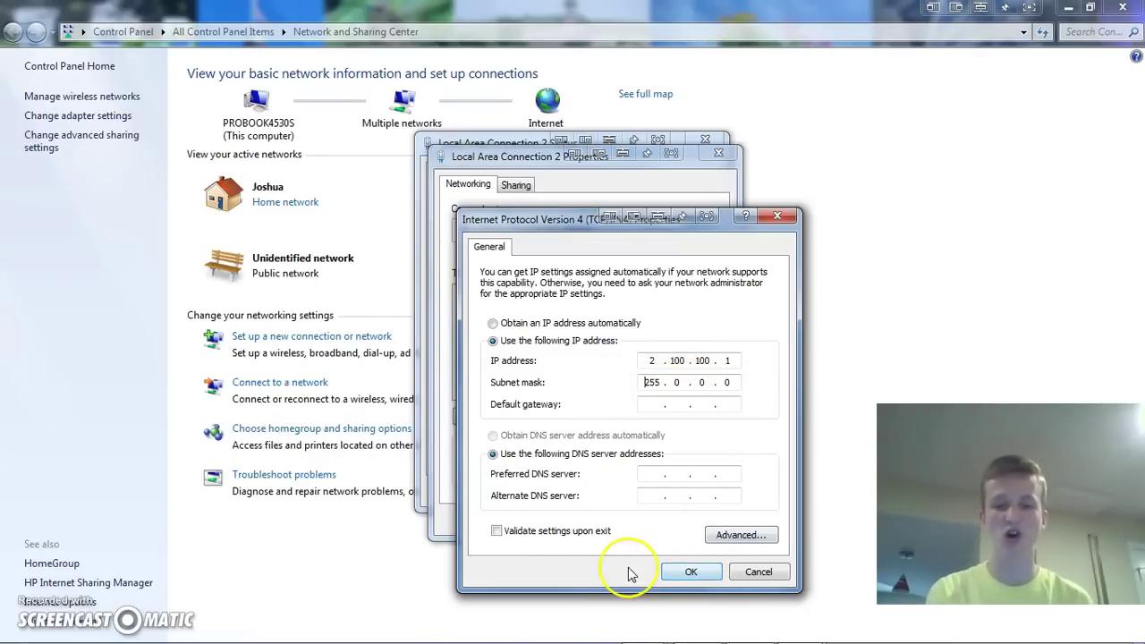
{"action": "left_click", "coordinate": [499, 532]}
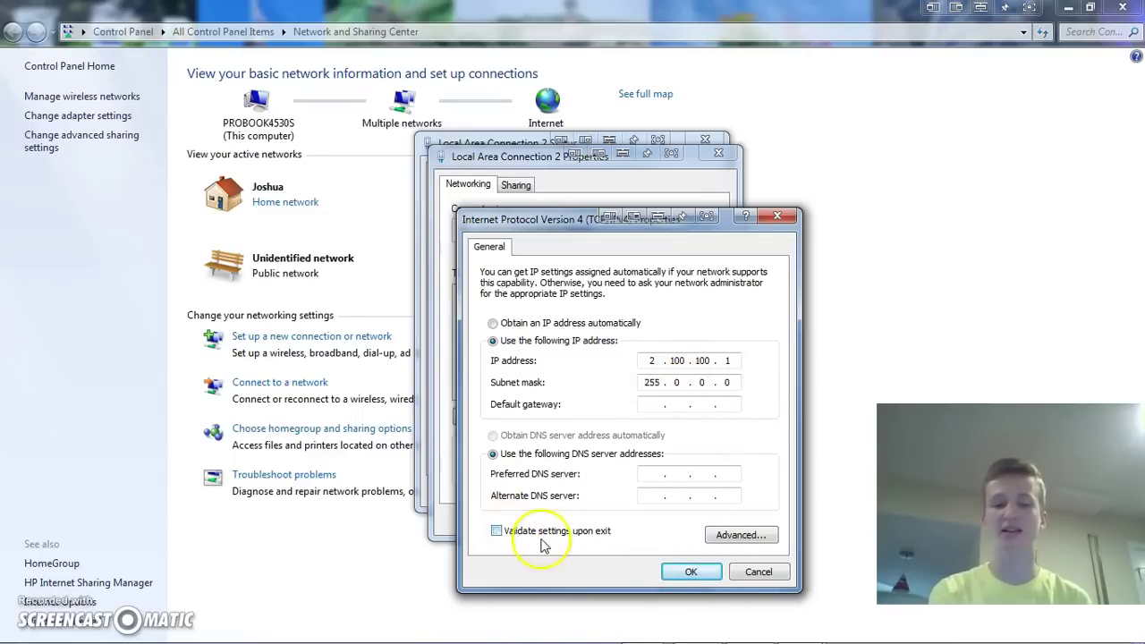
{"action": "left_click", "coordinate": [537, 541]}
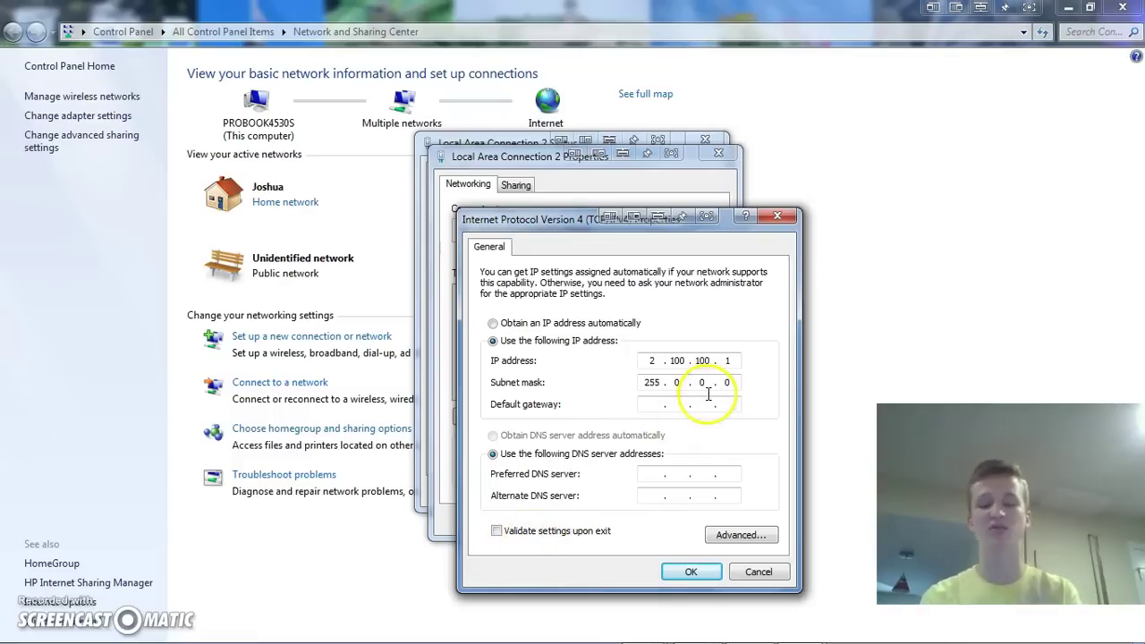
{"action": "left_click", "coordinate": [685, 571]}
- Confirm the loopback properties, then close the status window and Network and Sharing Center
{"action": "left_click", "coordinate": [632, 520]}
{"action": "left_click", "coordinate": [688, 489]}
{"action": "left_click", "coordinate": [1123, 7]}
- Launch Art-Net to DMX from the FreeStyler folder in the Start menu's programs list
{"action": "mouse_move", "coordinate": [750, 629]}
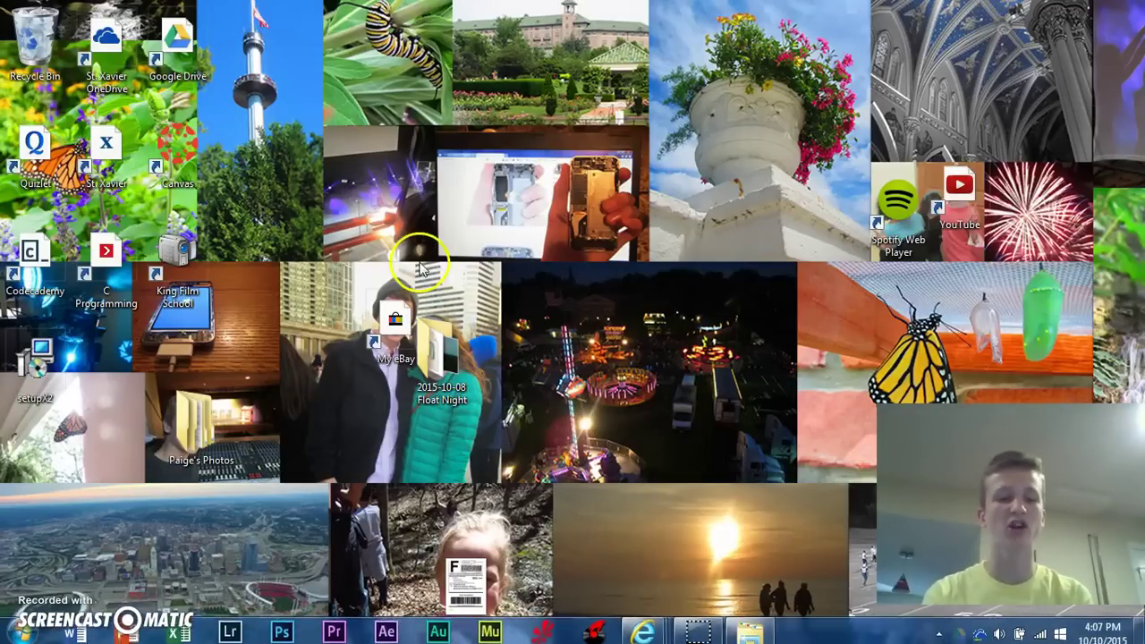
{"action": "left_click", "coordinate": [21, 634]}
{"action": "left_click", "coordinate": [72, 552]}
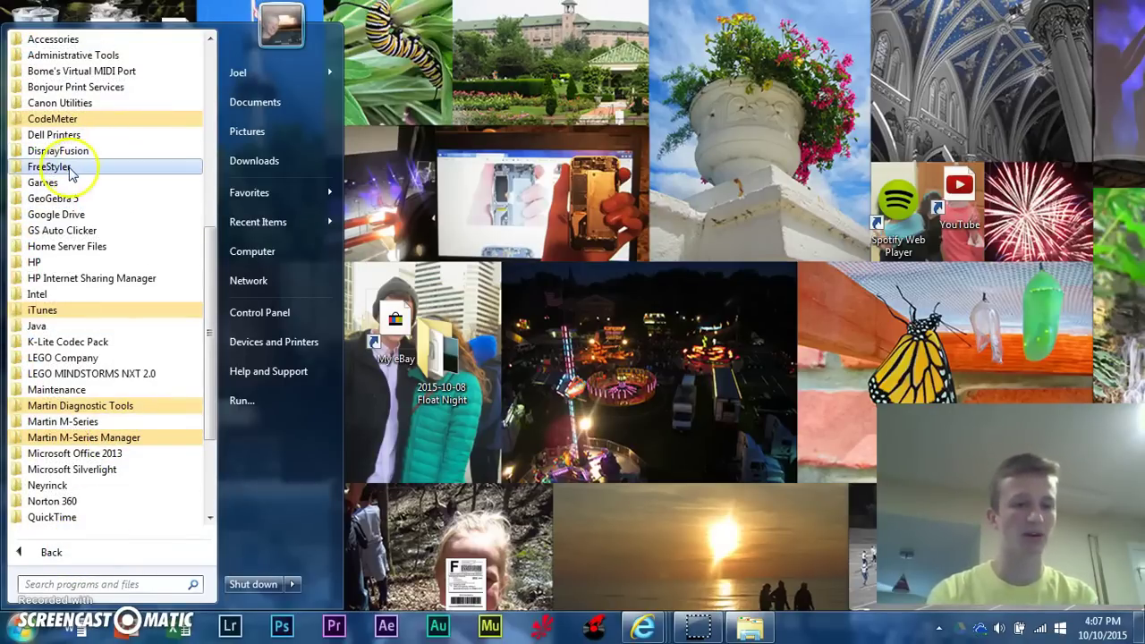
{"action": "left_click", "coordinate": [55, 175]}
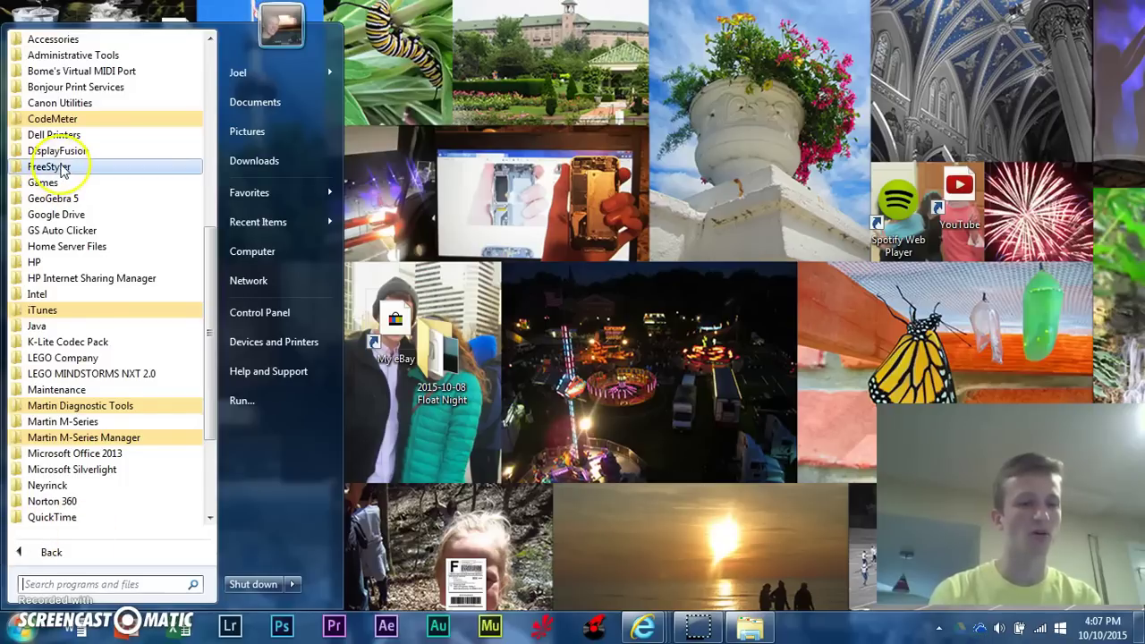
{"action": "left_click", "coordinate": [55, 170]}
{"action": "left_click", "coordinate": [76, 183]}
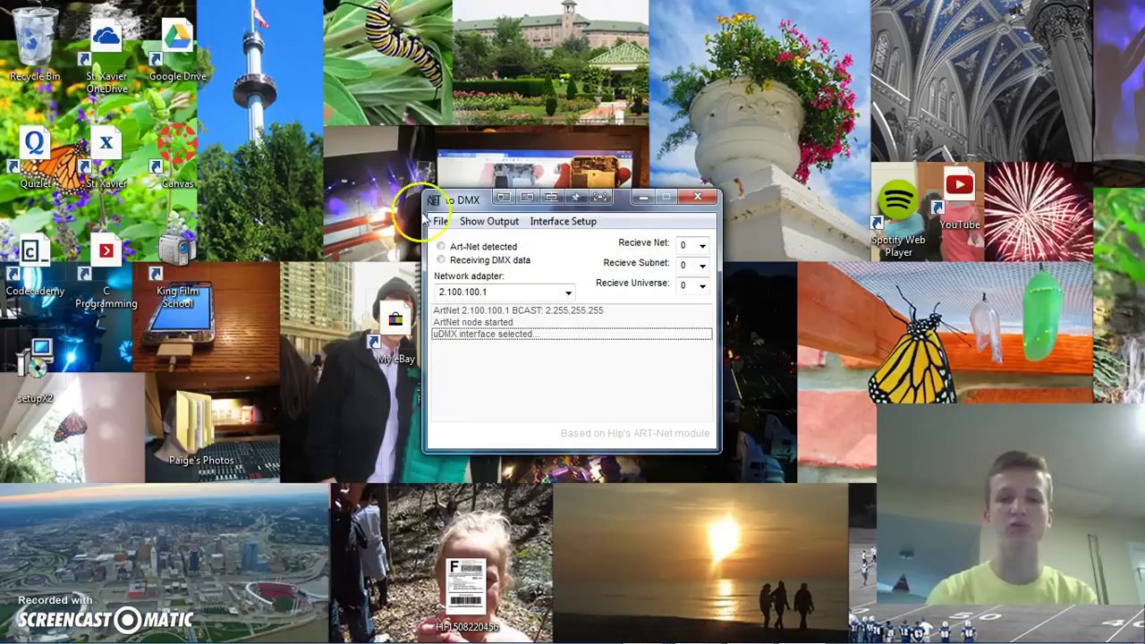
- Choose uDMX as Art-Net to DMX's output interface in Interface Setup and save it
{"action": "left_click", "coordinate": [562, 222]}
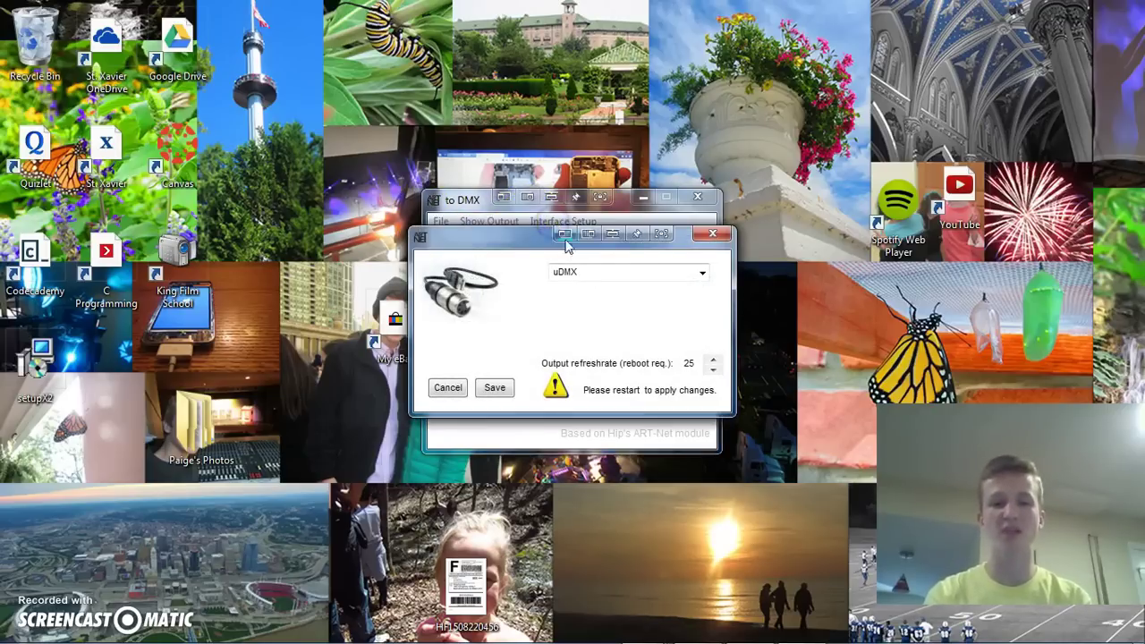
{"action": "left_click", "coordinate": [703, 272]}
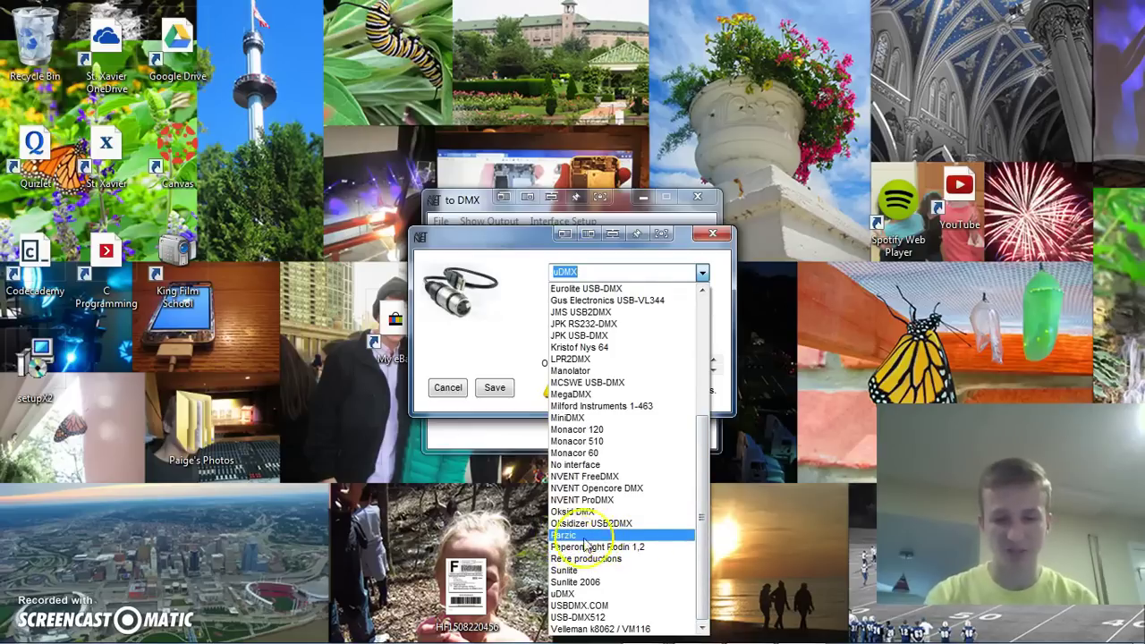
{"action": "left_click", "coordinate": [581, 594]}
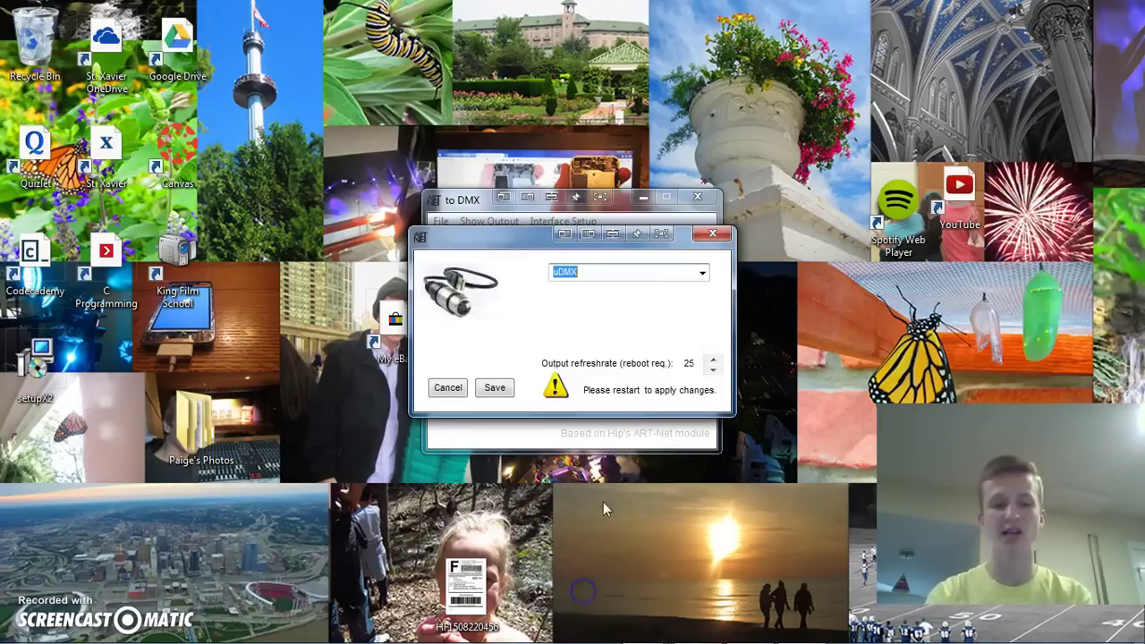
{"action": "left_click", "coordinate": [497, 388]}
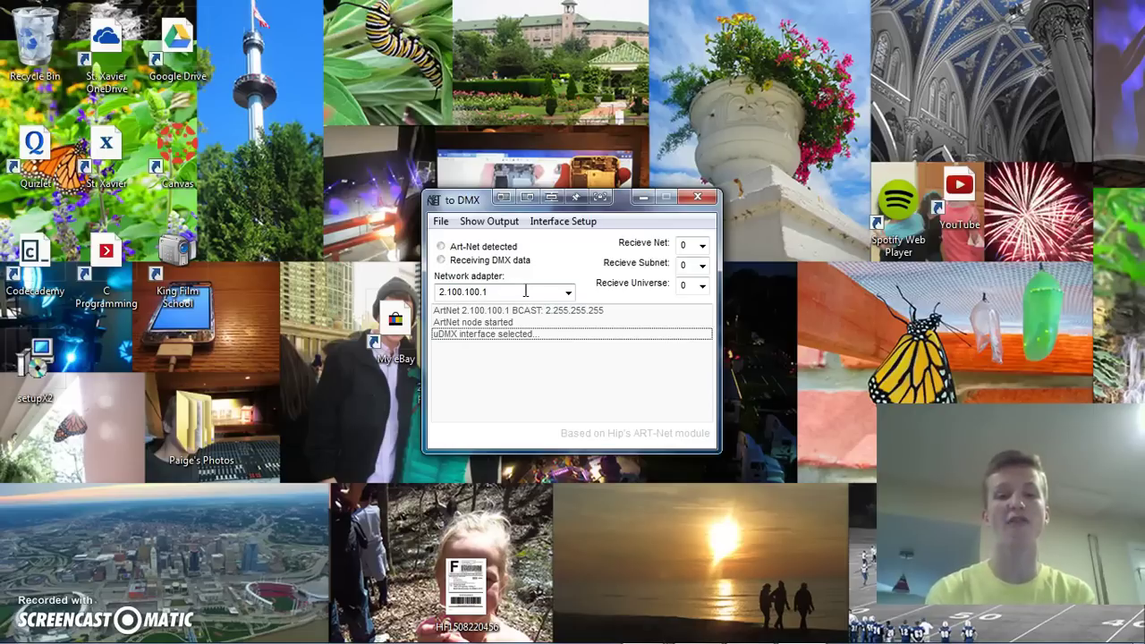
{"action": "left_click", "coordinate": [567, 293]}
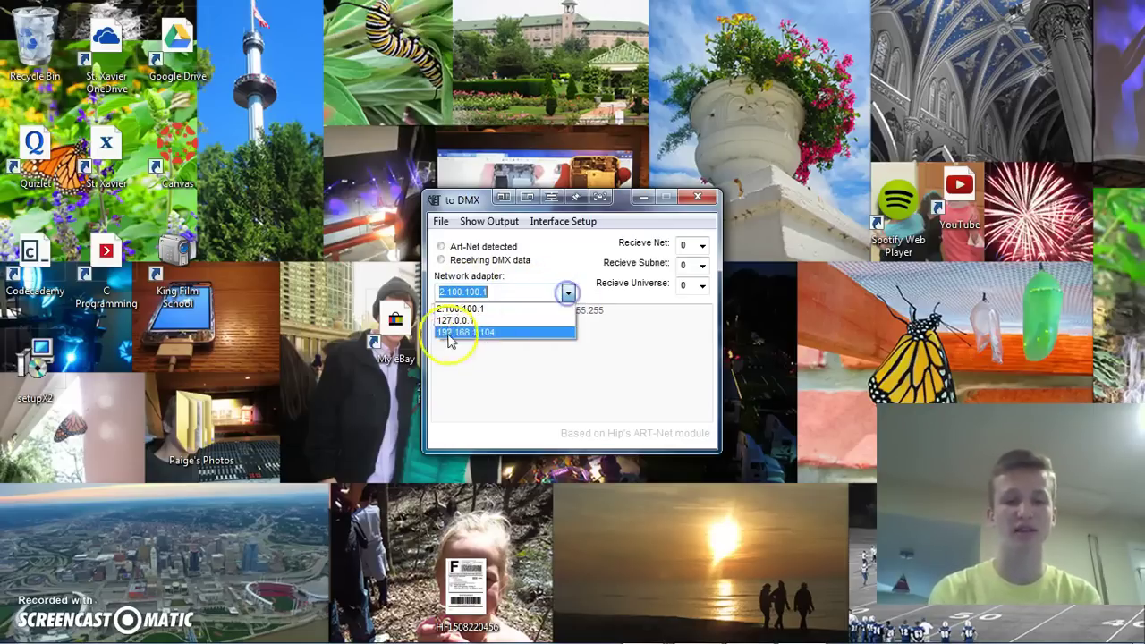
{"action": "left_click", "coordinate": [480, 310]}
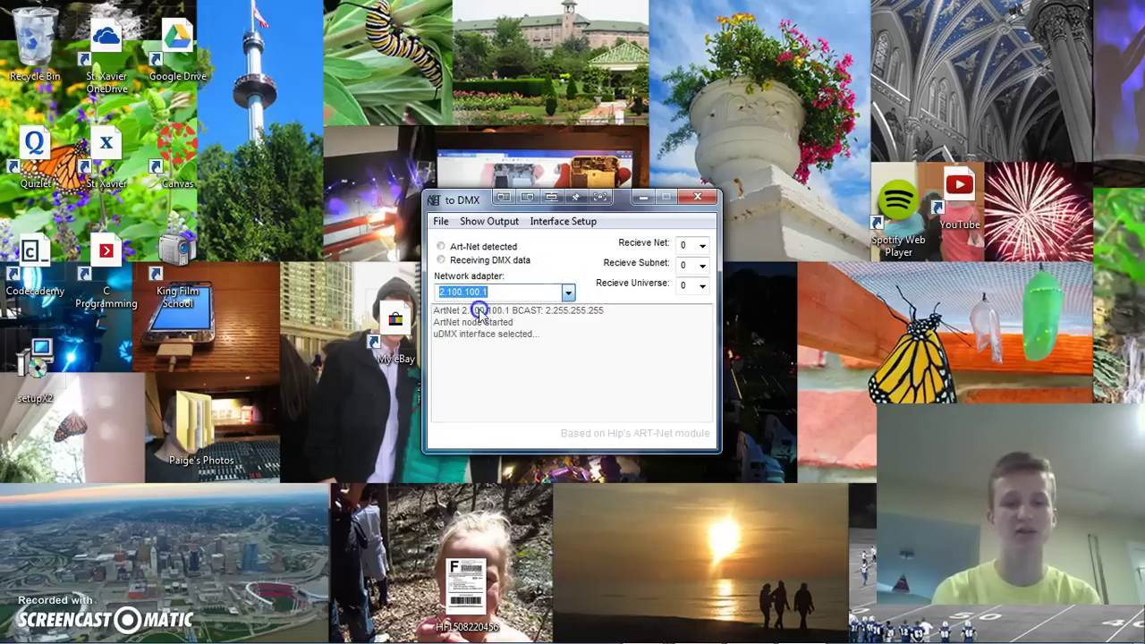
{"action": "left_click", "coordinate": [496, 291]}
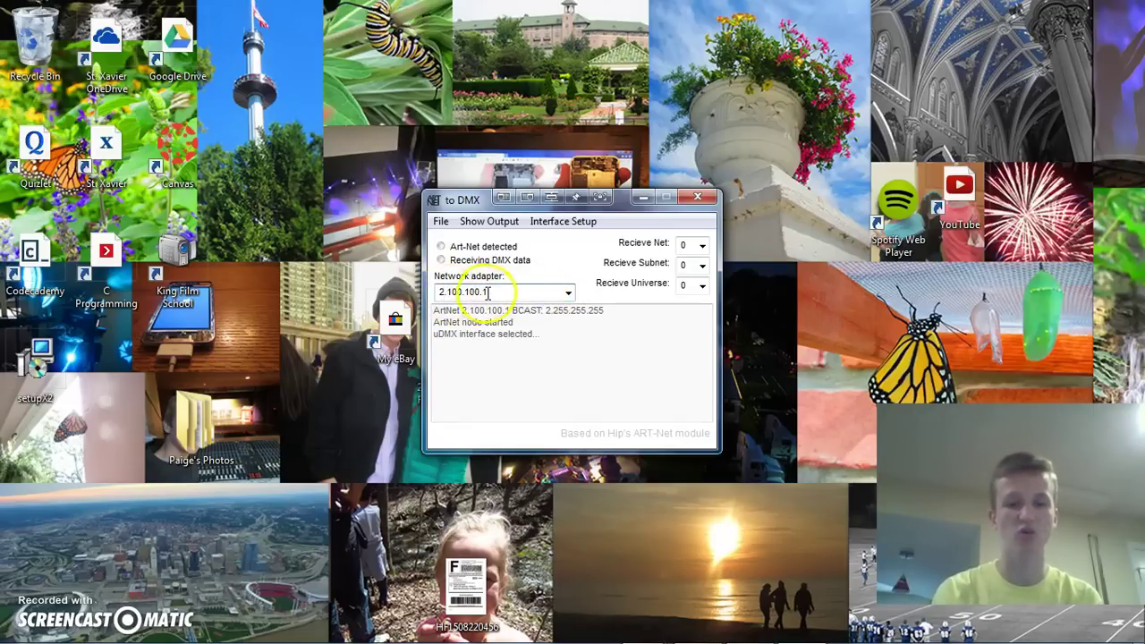
{"action": "left_click", "coordinate": [567, 292]}
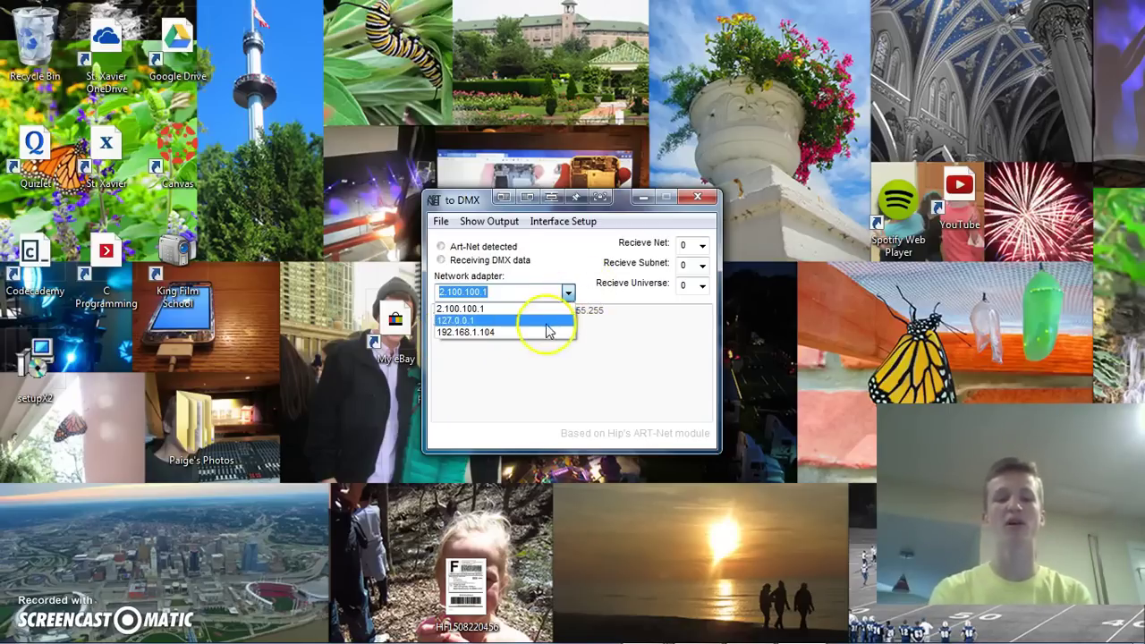
{"action": "left_click", "coordinate": [568, 290]}
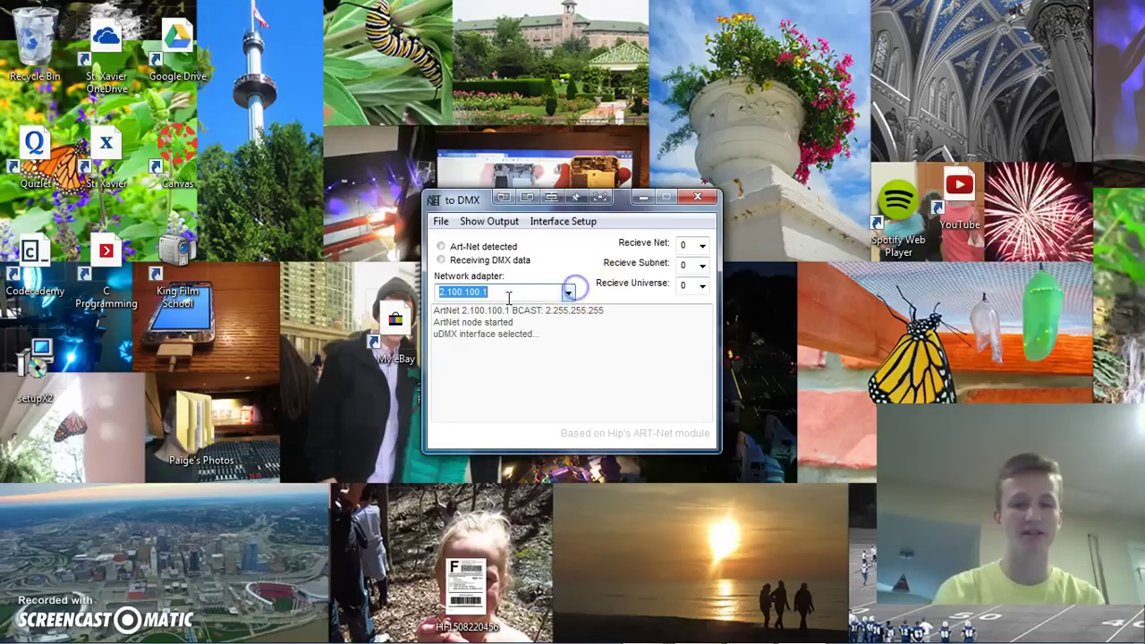
- Quit the Art-Net to DMX node with File > Exit
{"action": "left_click", "coordinate": [509, 294]}
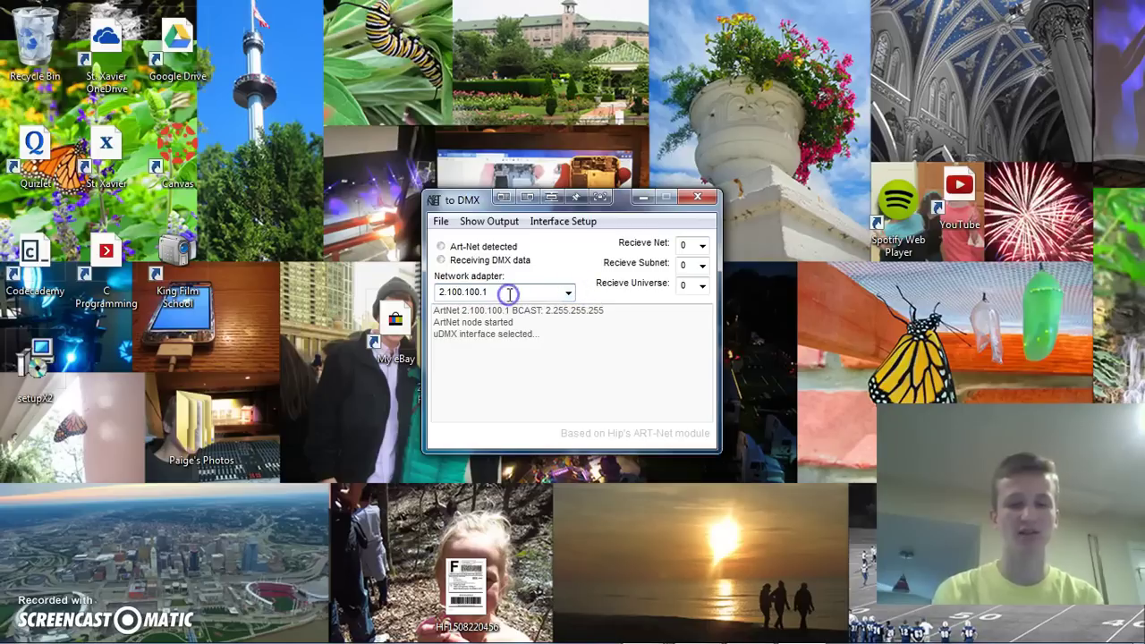
{"action": "left_click", "coordinate": [441, 221]}
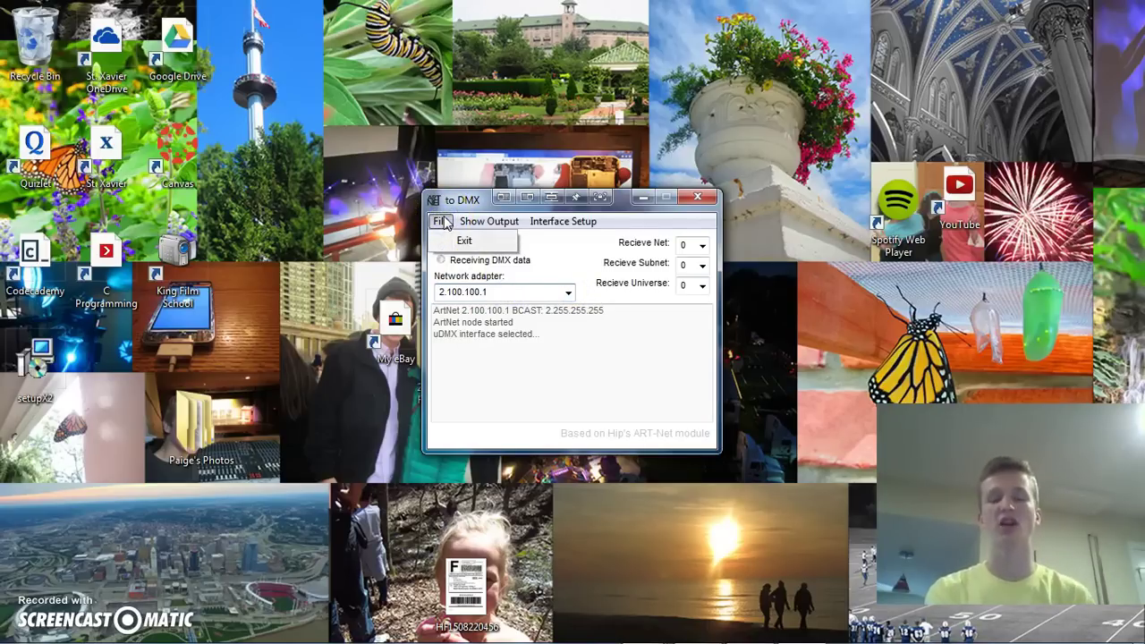
{"action": "left_click", "coordinate": [459, 241]}
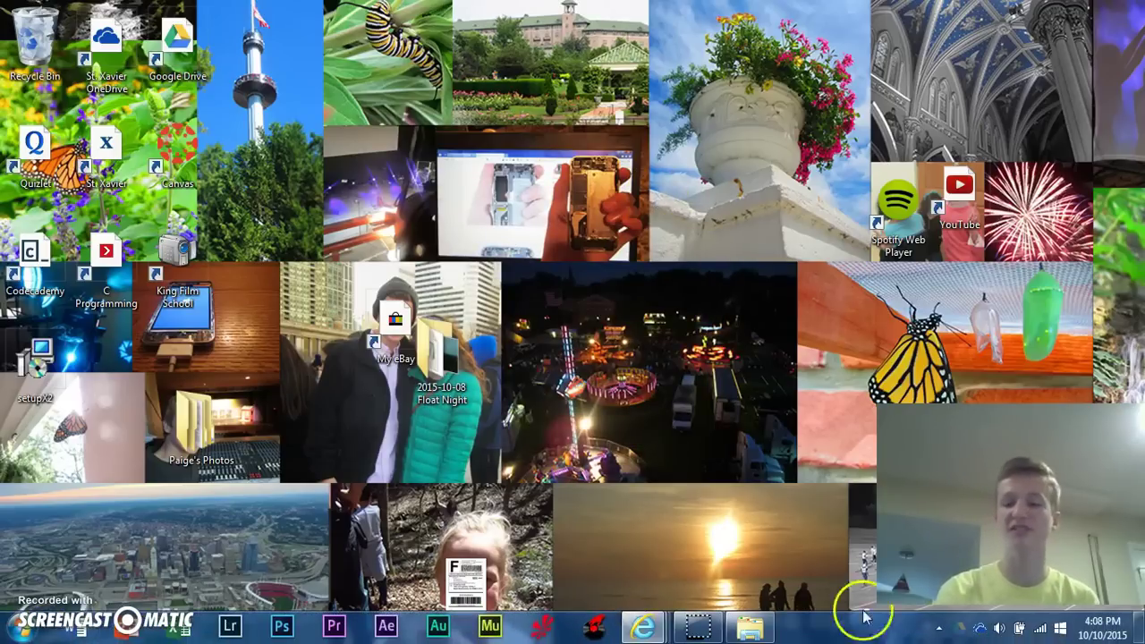
- Relaunch Art-Net to DMX from the FreeStyler program folder in the Start menu
{"action": "left_click", "coordinate": [27, 630]}
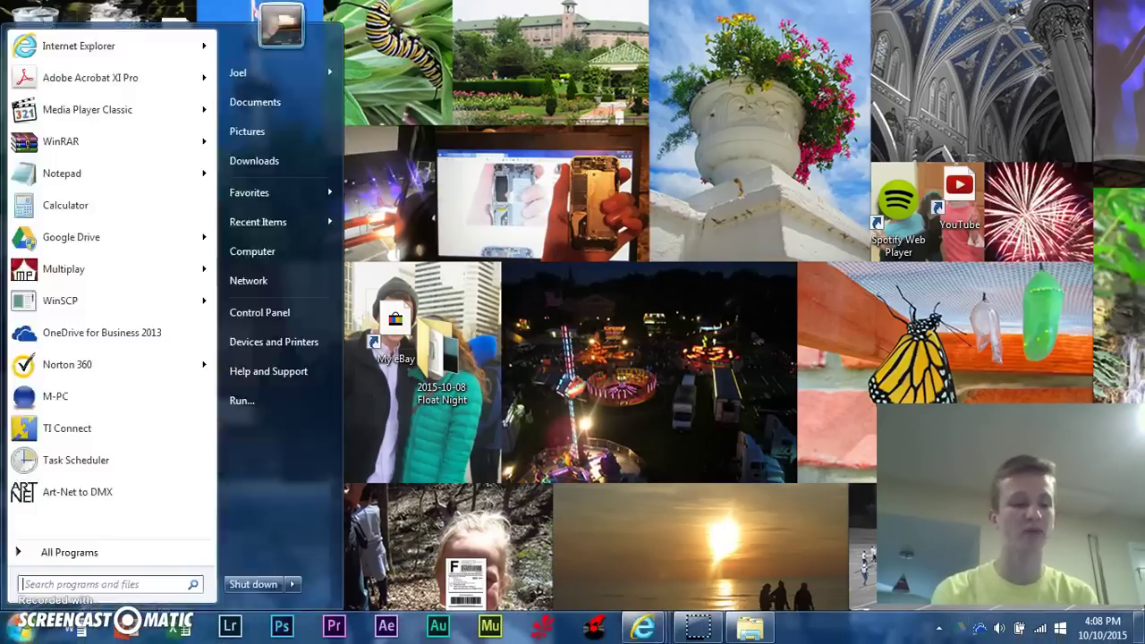
{"action": "left_click", "coordinate": [58, 550]}
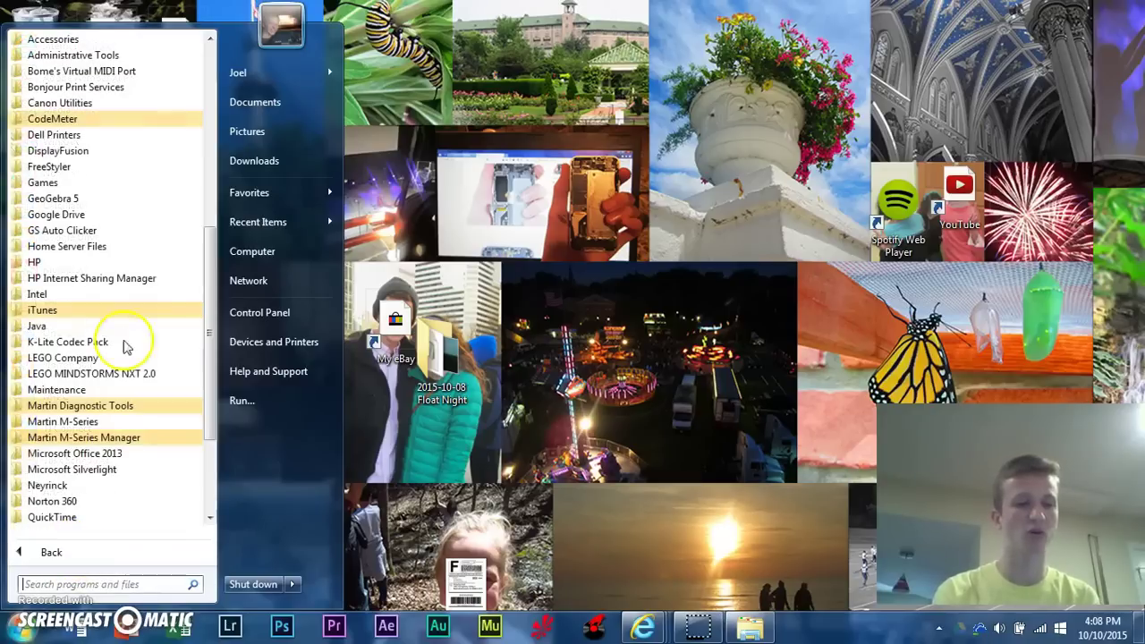
{"action": "left_click", "coordinate": [56, 167]}
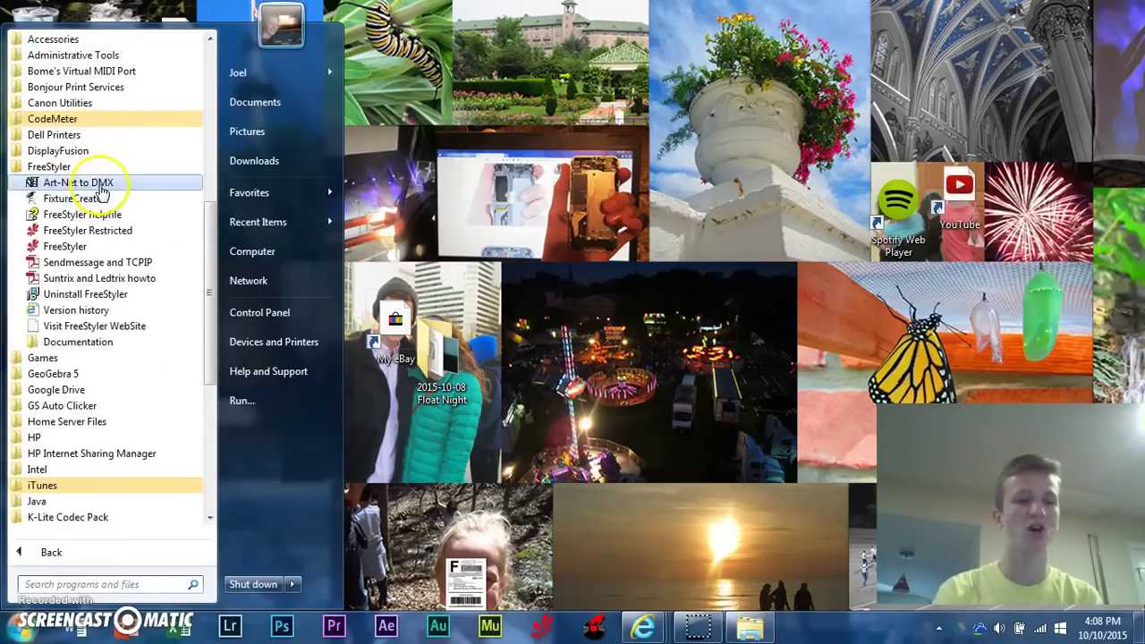
{"action": "left_click", "coordinate": [100, 192]}
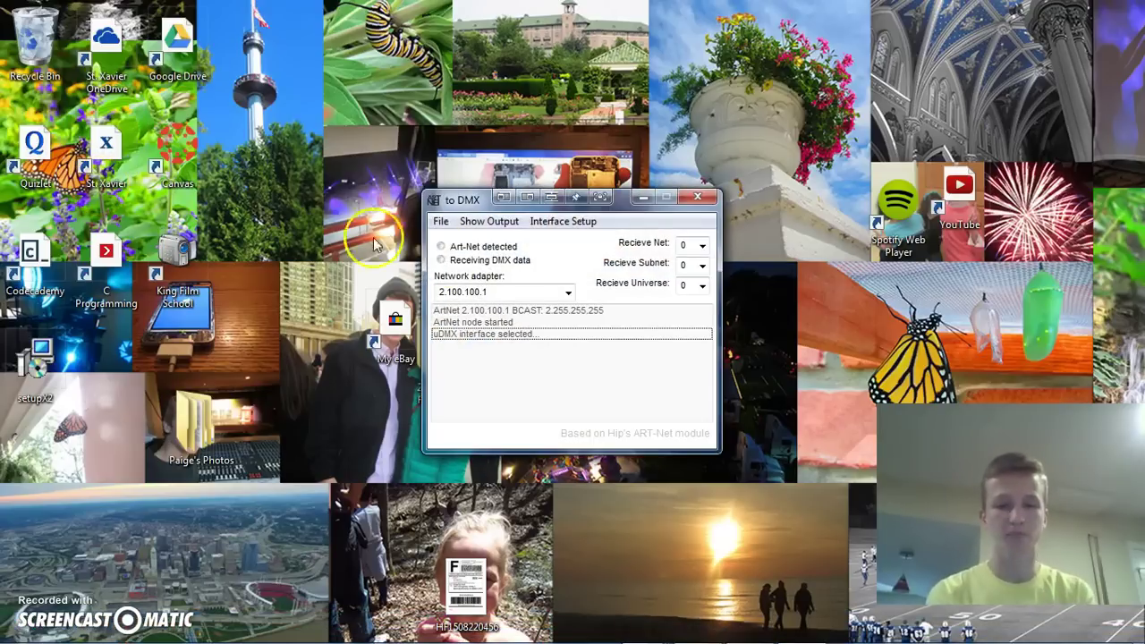
- Check the node reports ArtNet on 2.100.100.1, then close the Art-Net to DMX window
{"action": "left_click_drag", "start_coordinate": [582, 383], "coordinate": [456, 291]}
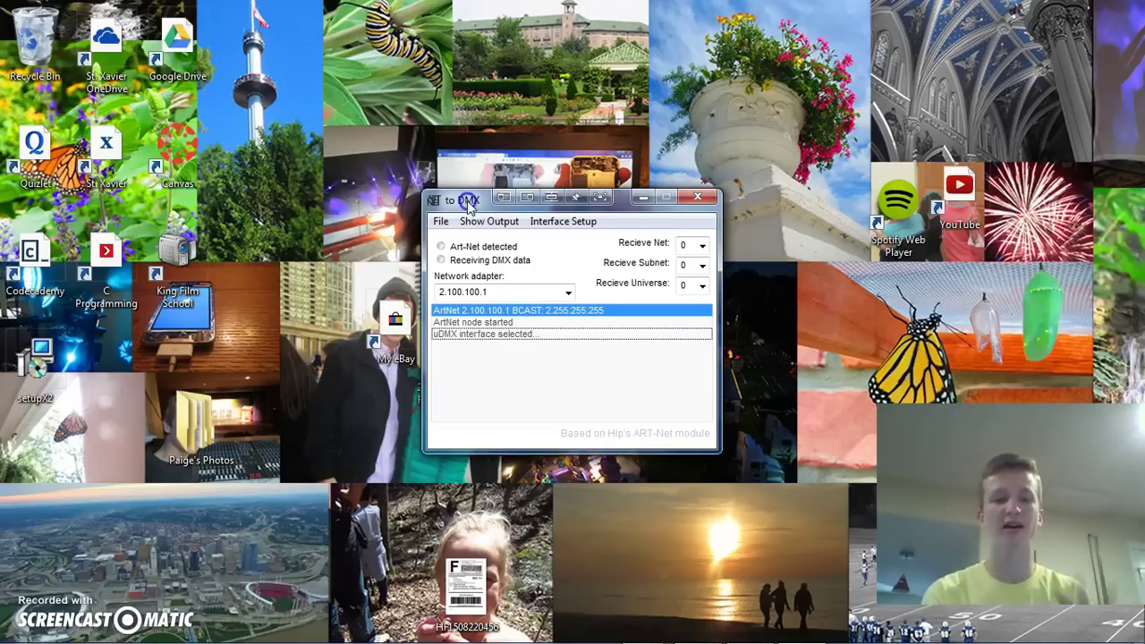
{"action": "left_click_drag", "start_coordinate": [469, 208], "coordinate": [271, 192]}
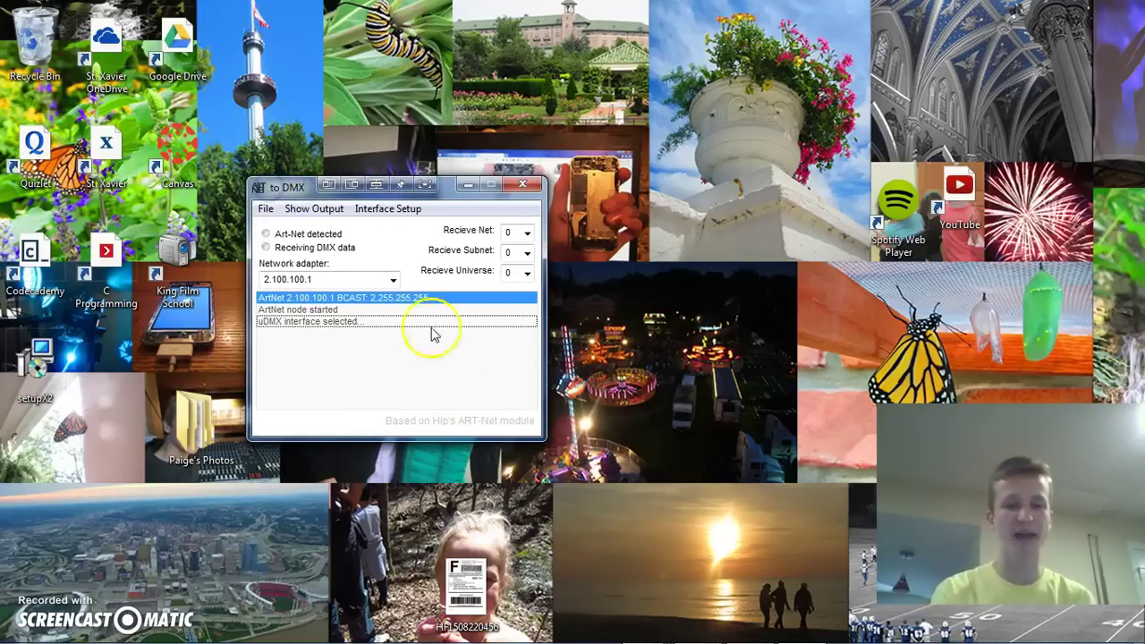
{"action": "left_click", "coordinate": [523, 186]}
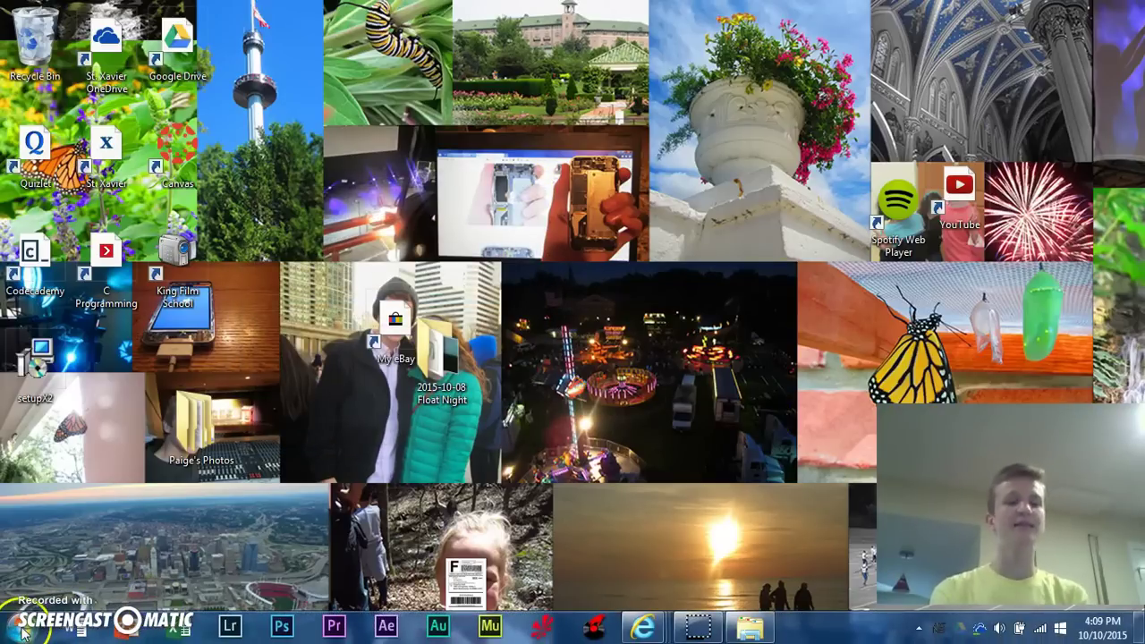
- Launch M-PC from the Martin M-Series folder under All Programs
{"action": "left_click", "coordinate": [24, 632]}
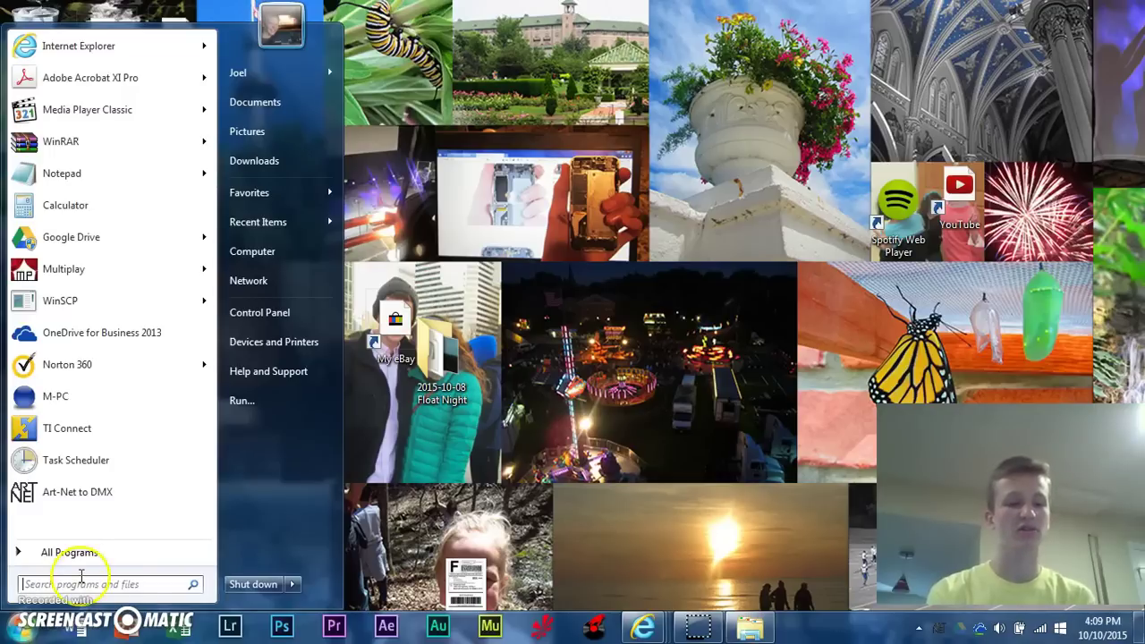
{"action": "left_click", "coordinate": [76, 550]}
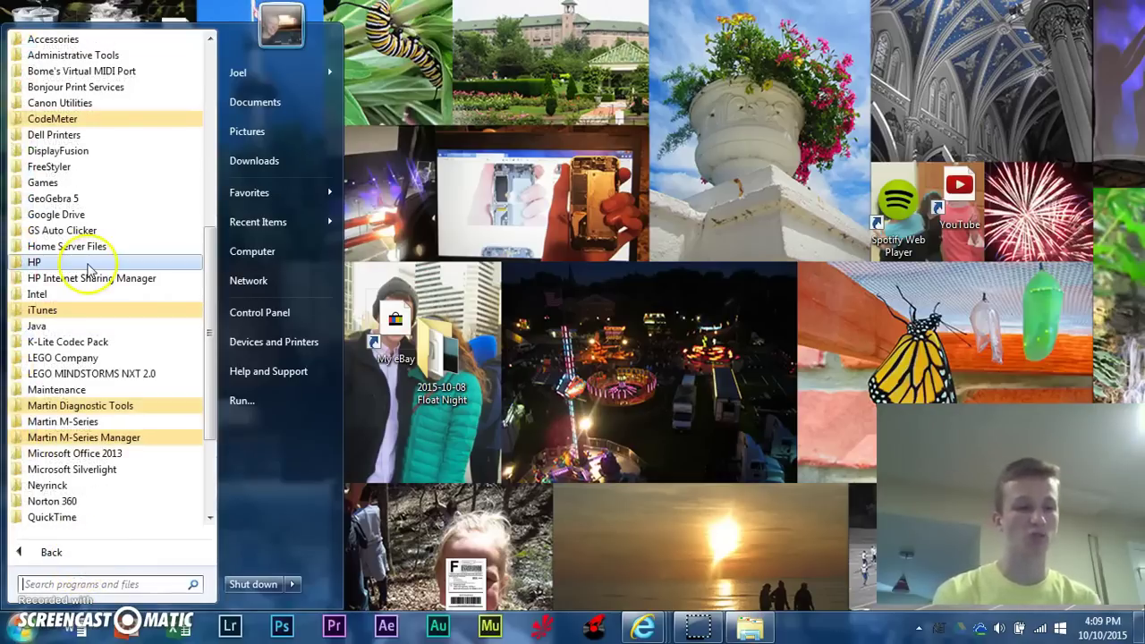
{"action": "left_click", "coordinate": [79, 422]}
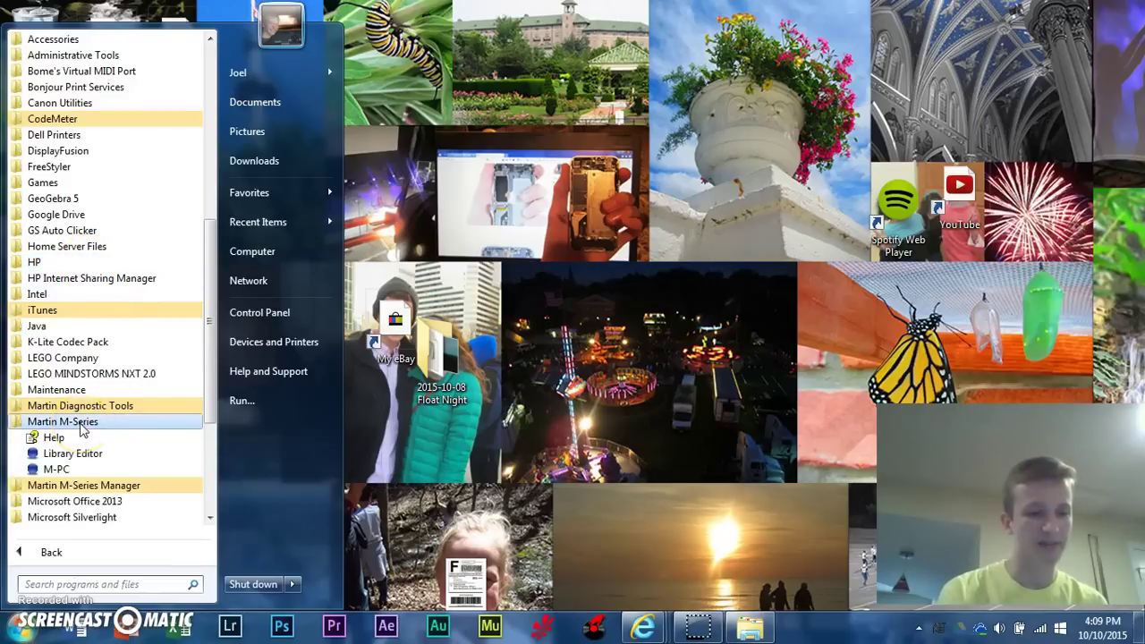
{"action": "left_click", "coordinate": [51, 475]}
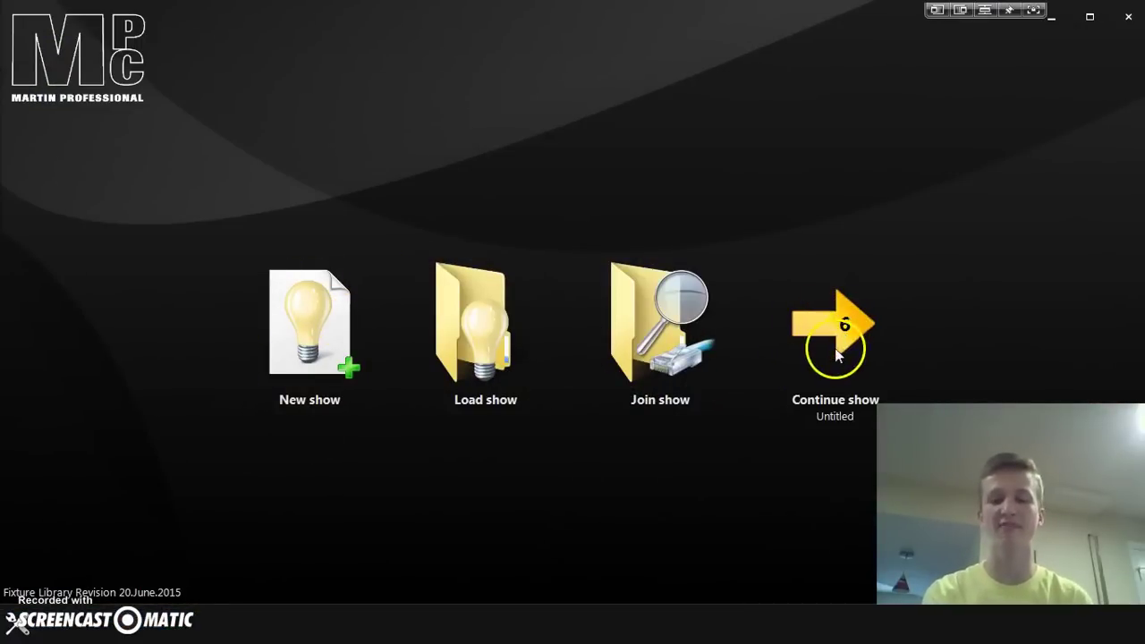
- Continue the untitled show and go to Network in M-PC's settings menu
{"action": "left_click", "coordinate": [854, 295]}
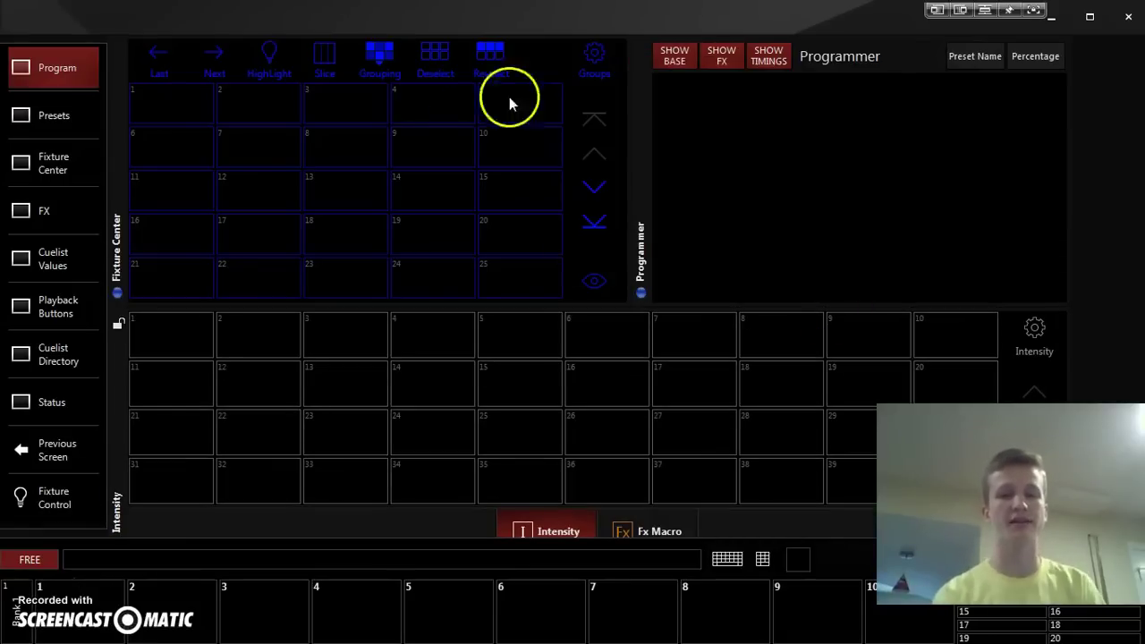
{"action": "left_click", "coordinate": [56, 20]}
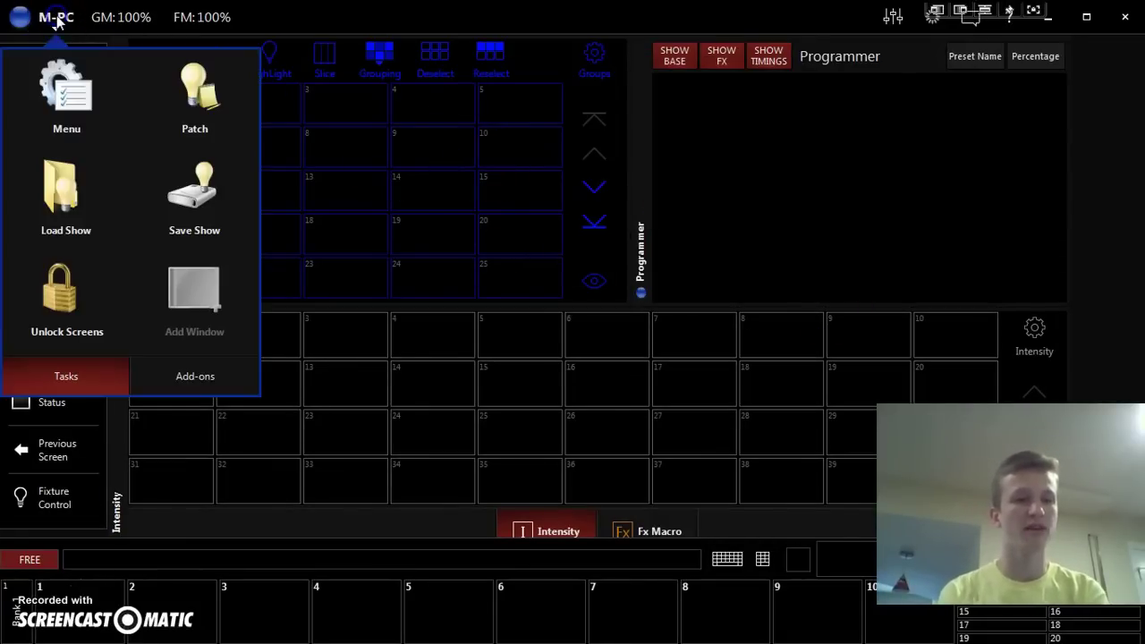
{"action": "left_click", "coordinate": [57, 21]}
{"action": "left_click", "coordinate": [57, 21]}
{"action": "left_click", "coordinate": [81, 114]}
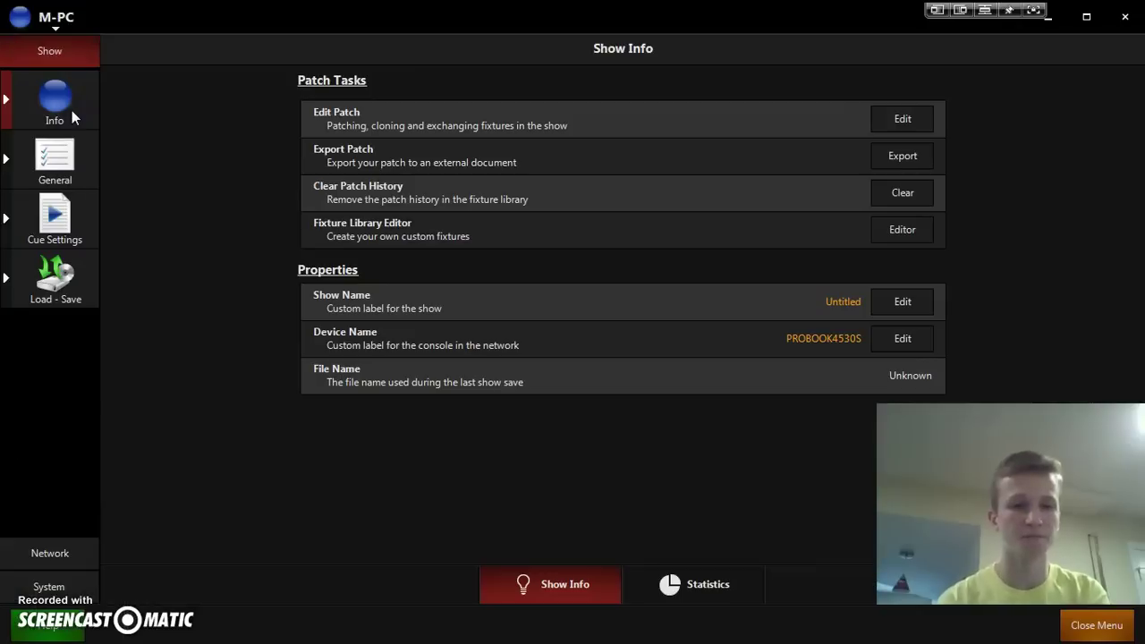
{"action": "left_click", "coordinate": [73, 554]}
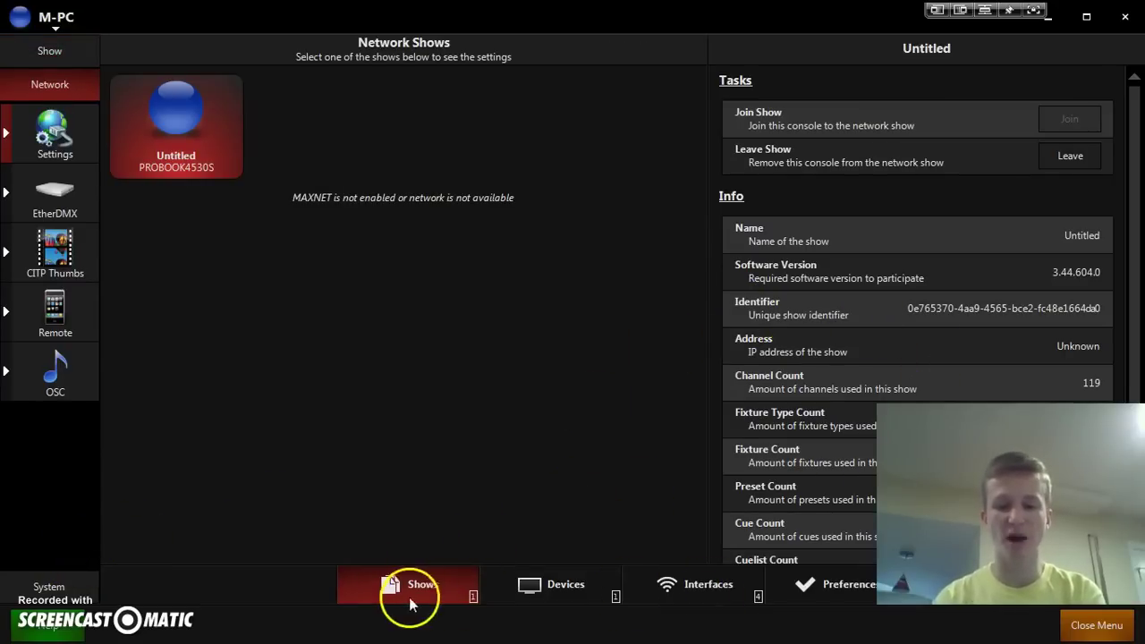
- Inspect Local Area Connection 2 (2.100.100.1, 255.0.0.0) under Network Interfaces, then open EtherDMX
{"action": "left_click", "coordinate": [678, 586]}
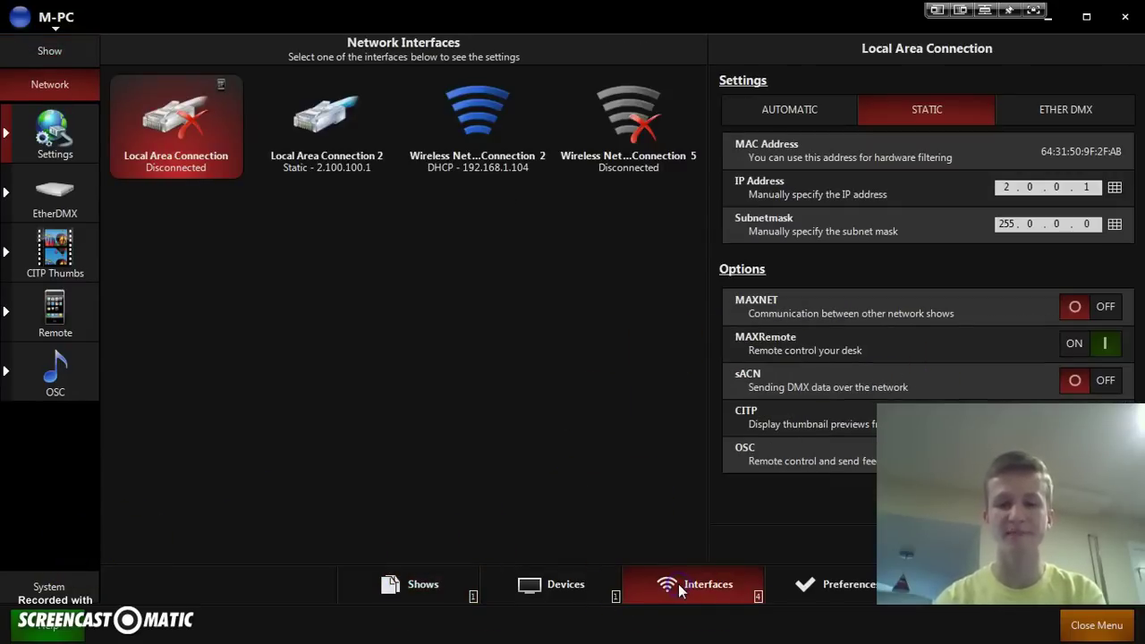
{"action": "left_click", "coordinate": [353, 158]}
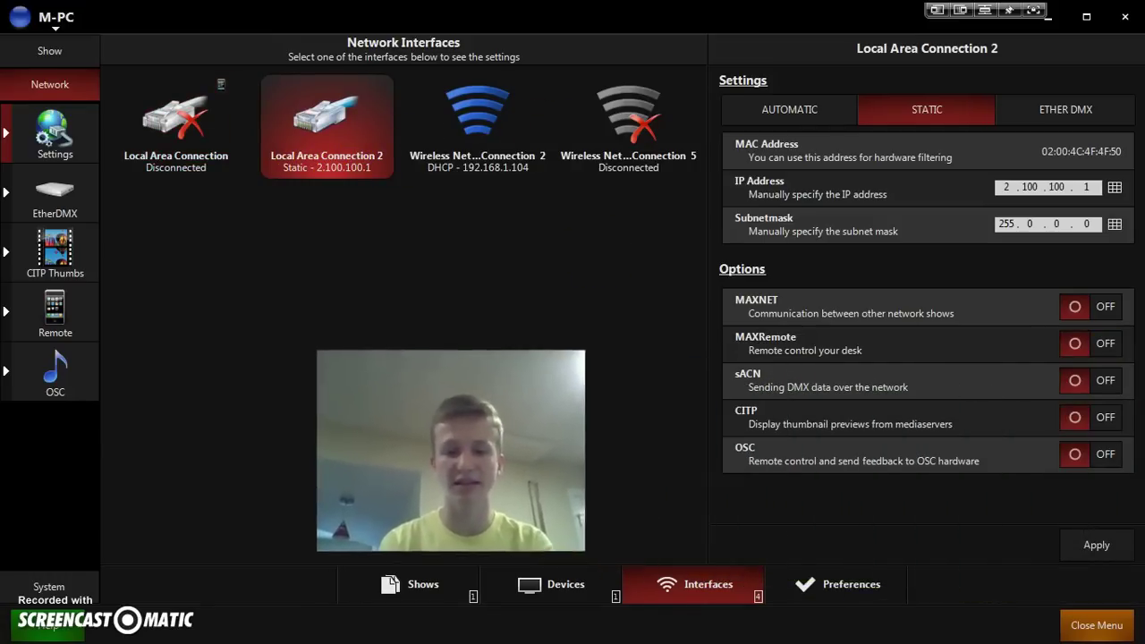
{"action": "left_click", "coordinate": [1085, 549]}
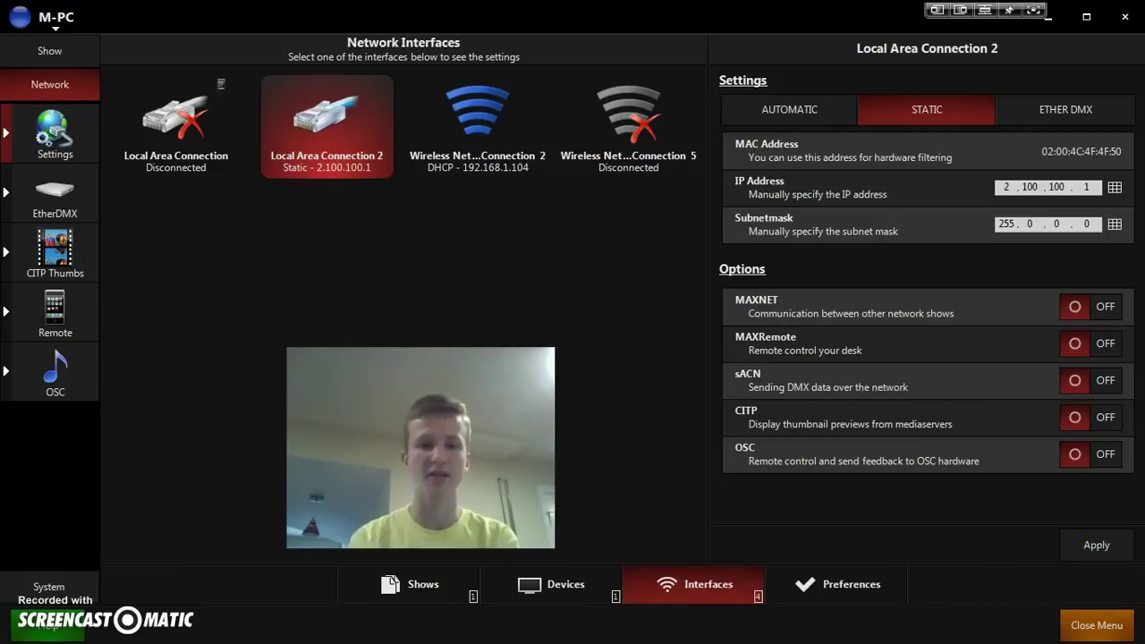
{"action": "left_click", "coordinate": [194, 223]}
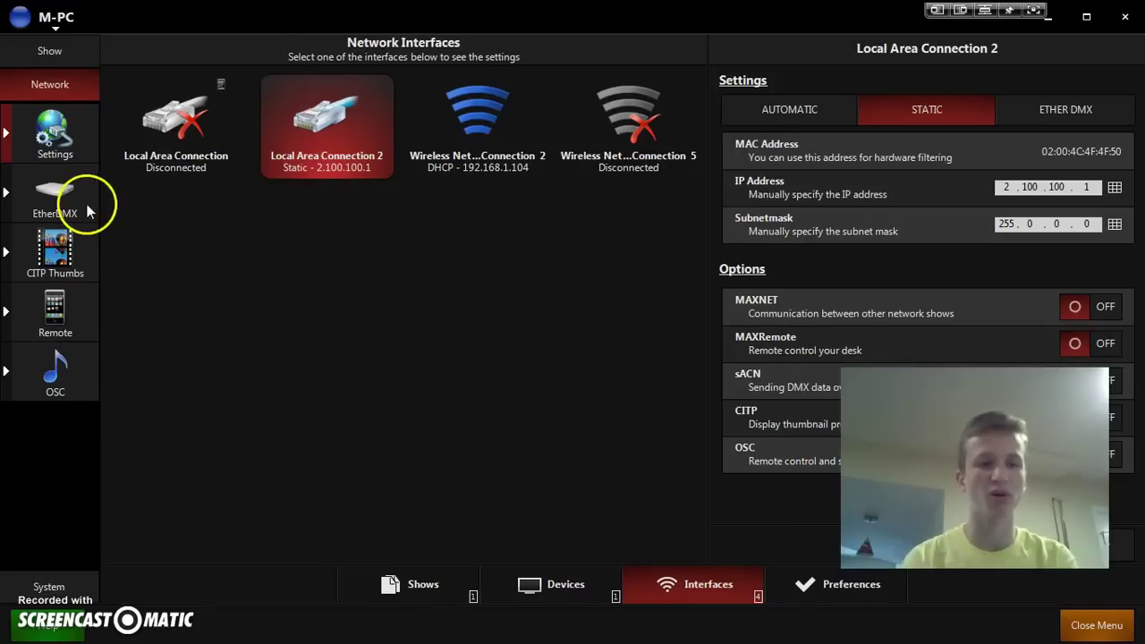
- Switch Artnet On/Off to ON, apply it, and return to the Art-Net Devices list
{"action": "left_click", "coordinate": [51, 201]}
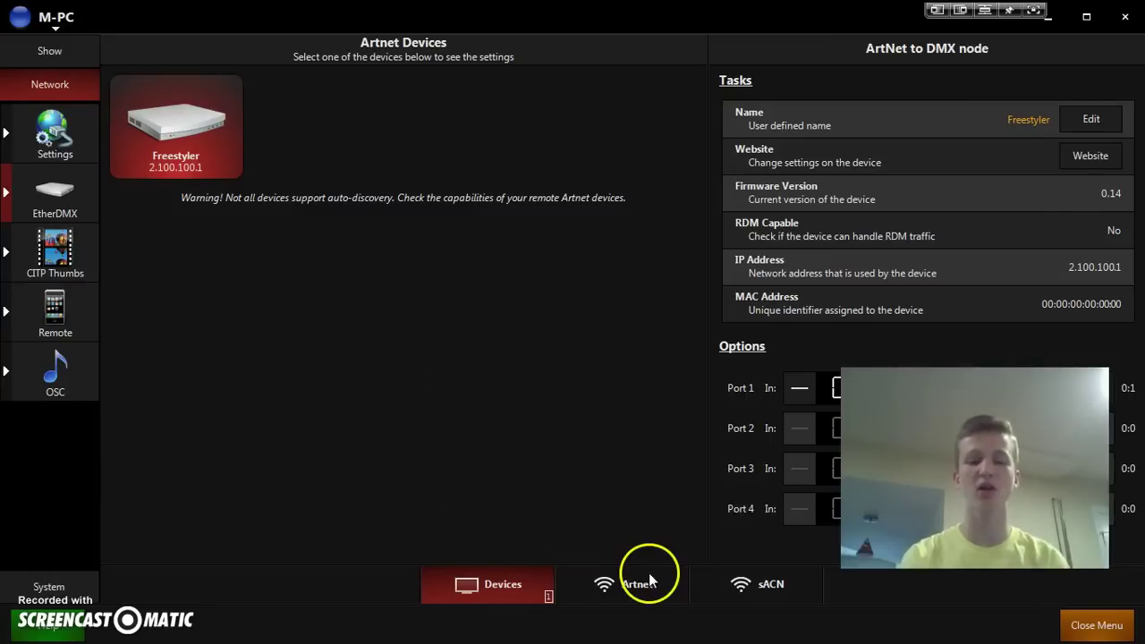
{"action": "left_click", "coordinate": [626, 586]}
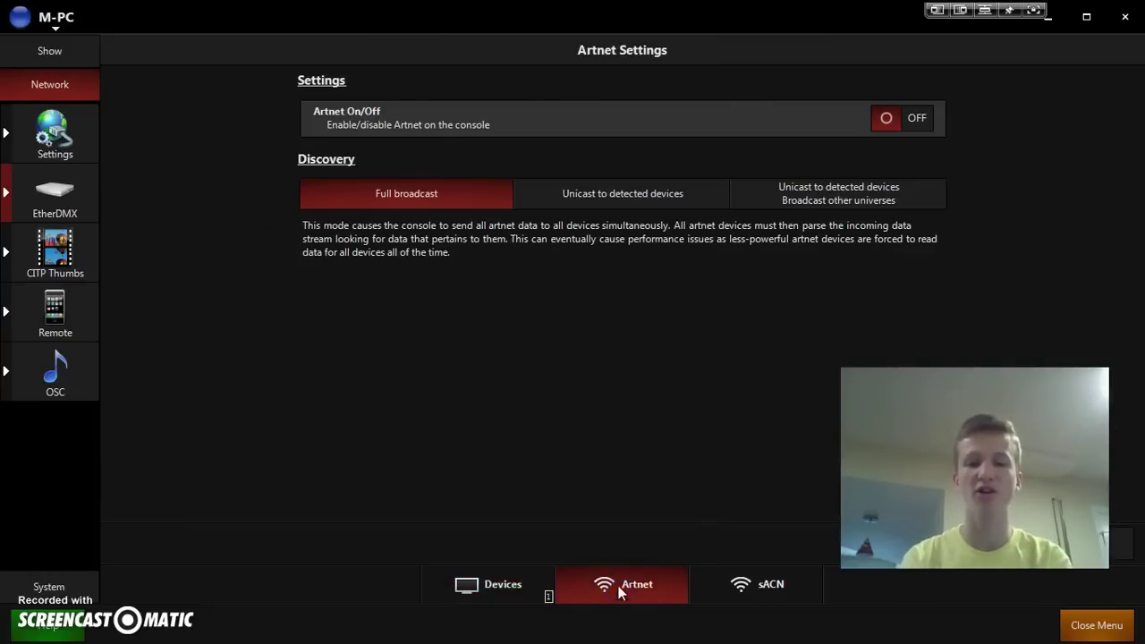
{"action": "left_click", "coordinate": [908, 117]}
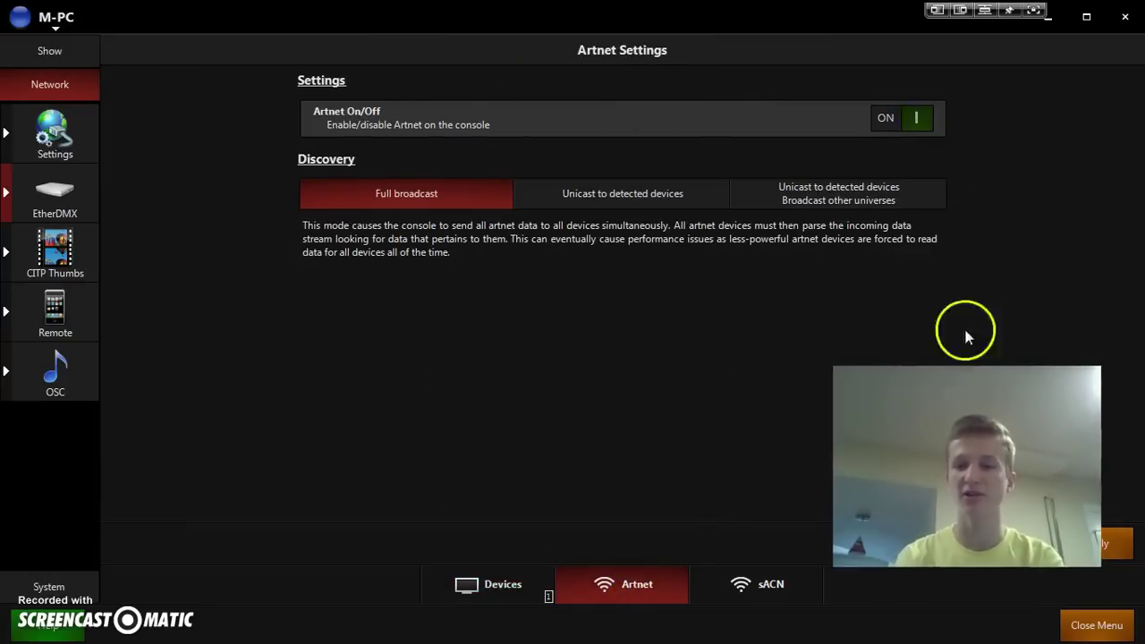
{"action": "left_click", "coordinate": [1090, 550]}
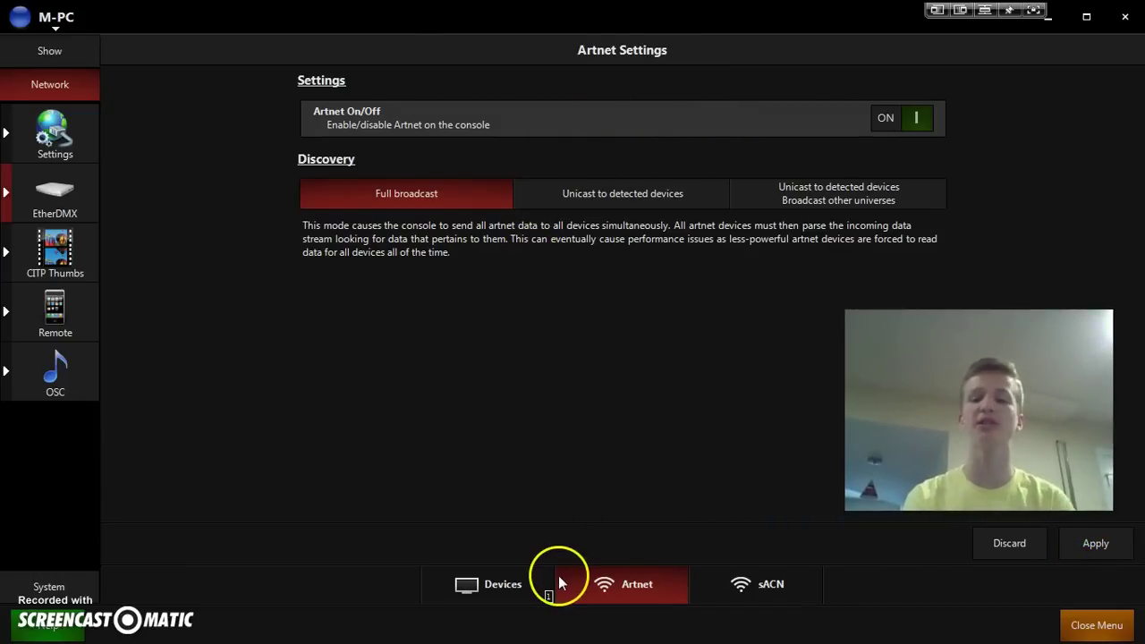
{"action": "left_click", "coordinate": [502, 597]}
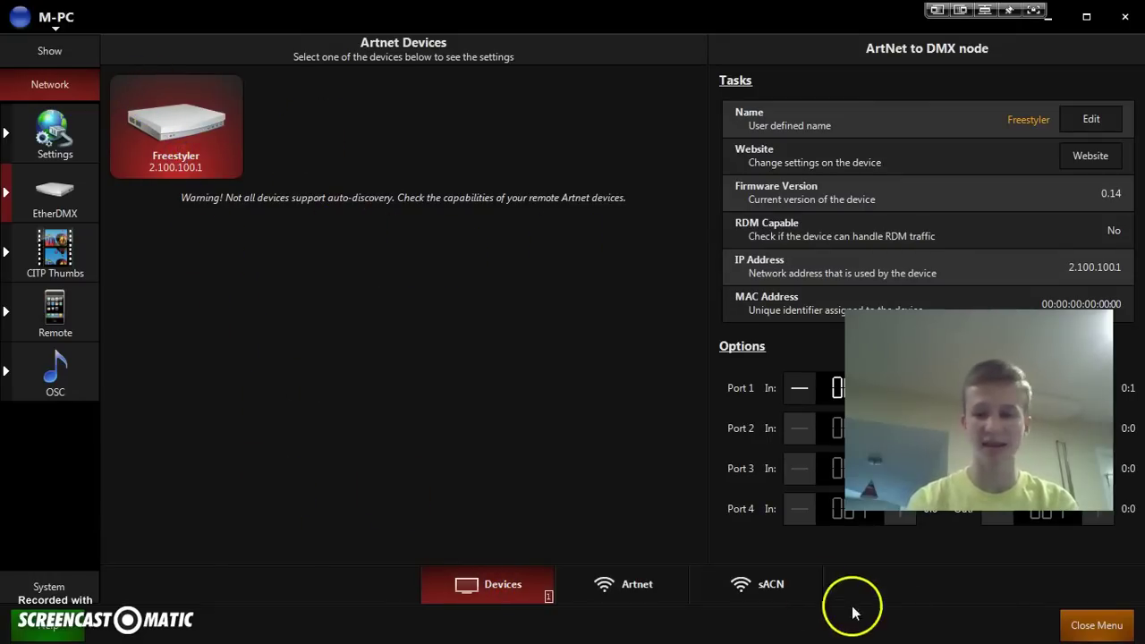
- Select all 119 channel fixtures in Fixture Center's Fixtures view
{"action": "left_click", "coordinate": [1094, 632]}
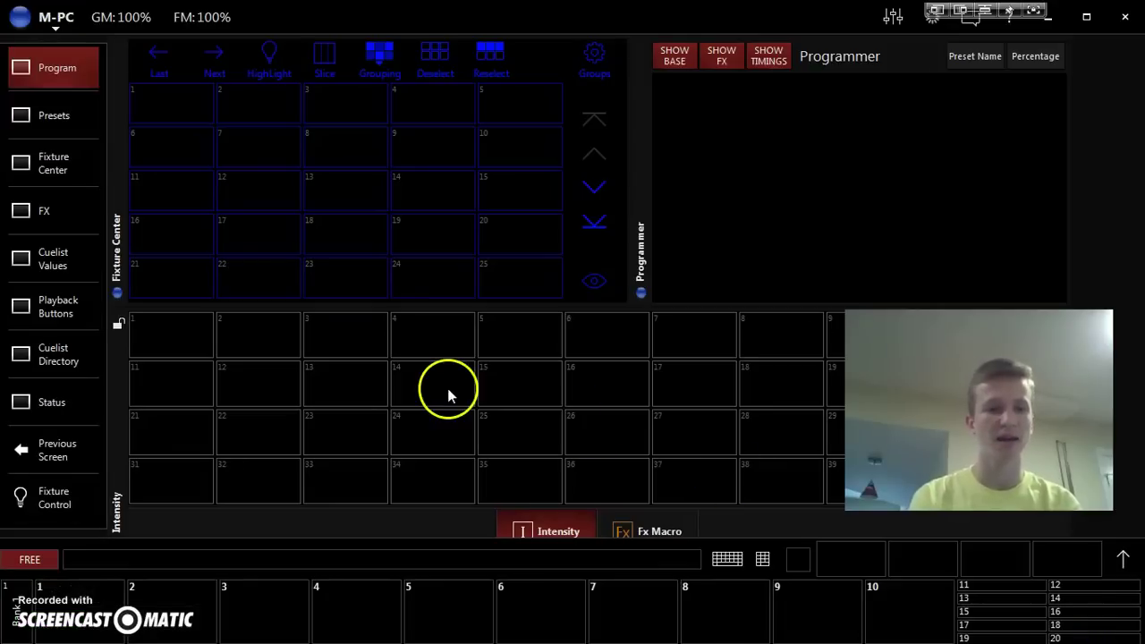
{"action": "left_click", "coordinate": [56, 168]}
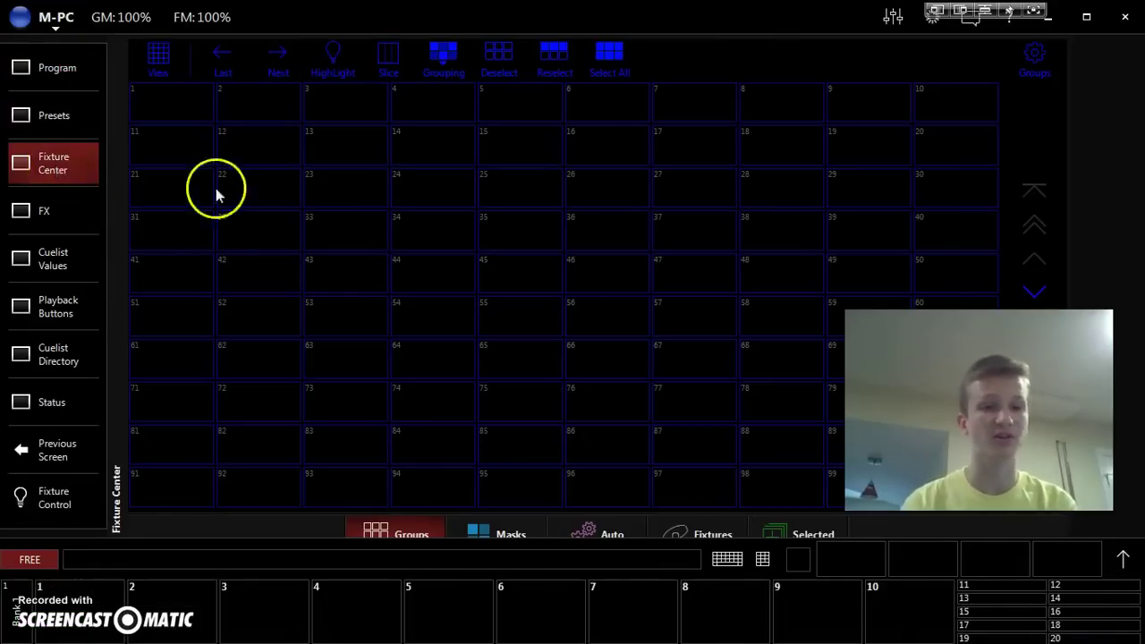
{"action": "left_click", "coordinate": [702, 534]}
{"action": "left_click", "coordinate": [611, 61]}
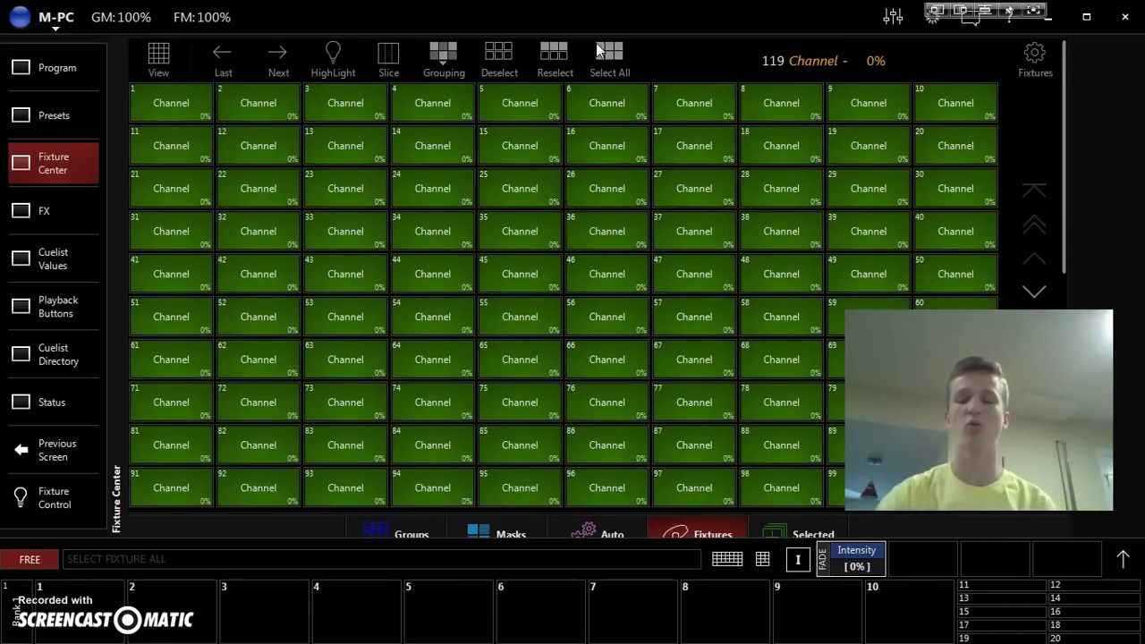
- Raise the Intensity encoder so all selected channels sit at 100%
{"action": "left_click", "coordinate": [852, 549]}
{"action": "scroll", "coordinate": [851, 548], "scroll_direction": "up", "scroll_amount": 10}
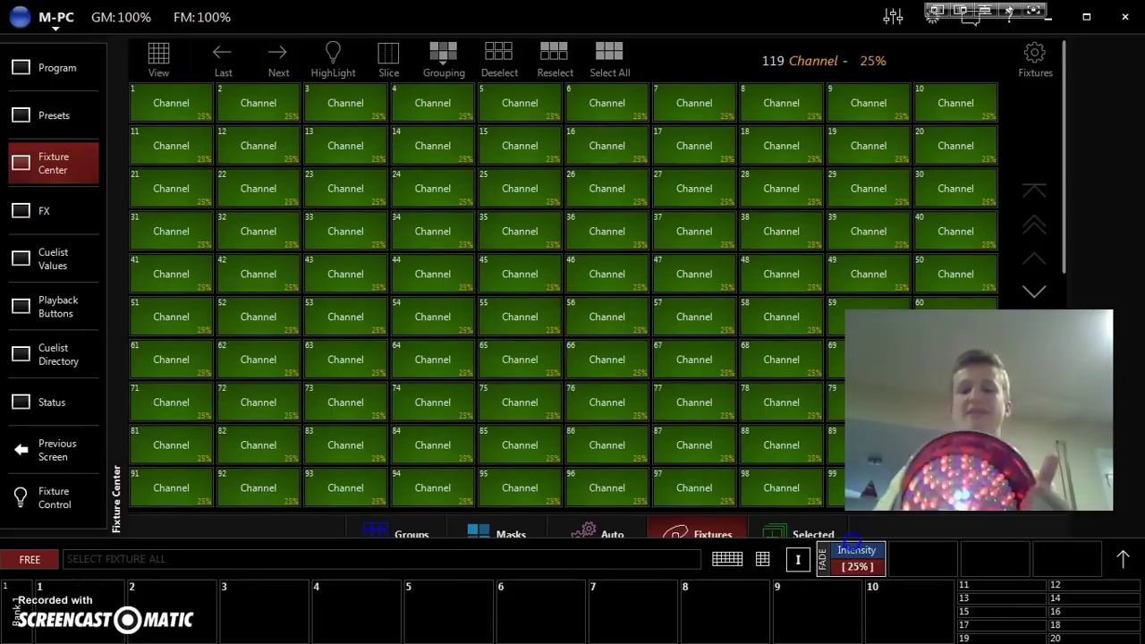
{"action": "scroll", "coordinate": [852, 548], "scroll_direction": "up", "scroll_amount": 9}
{"action": "scroll", "coordinate": [852, 548], "scroll_direction": "down", "scroll_amount": 19}
{"action": "scroll", "coordinate": [852, 548], "scroll_direction": "up", "scroll_amount": 5}
{"action": "scroll", "coordinate": [852, 549], "scroll_direction": "up", "scroll_amount": 15}
{"action": "scroll", "coordinate": [852, 550], "scroll_direction": "down", "scroll_amount": 12}
{"action": "scroll", "coordinate": [852, 549], "scroll_direction": "up", "scroll_amount": 1}
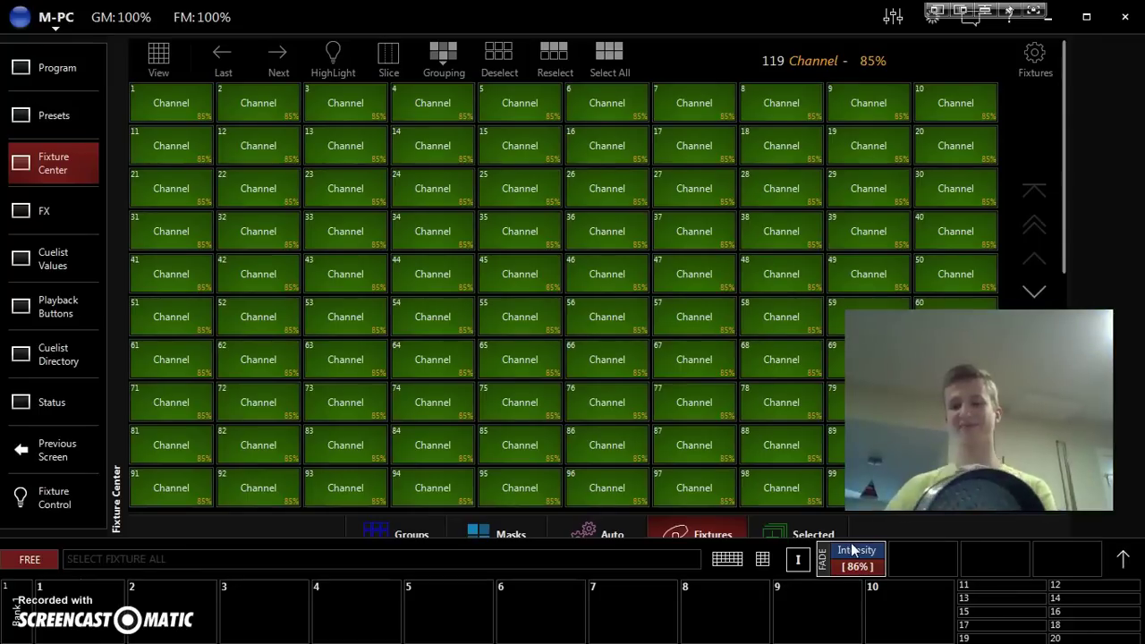
{"action": "left_click", "coordinate": [852, 544]}
{"action": "scroll", "coordinate": [852, 548], "scroll_direction": "up", "scroll_amount": 14}
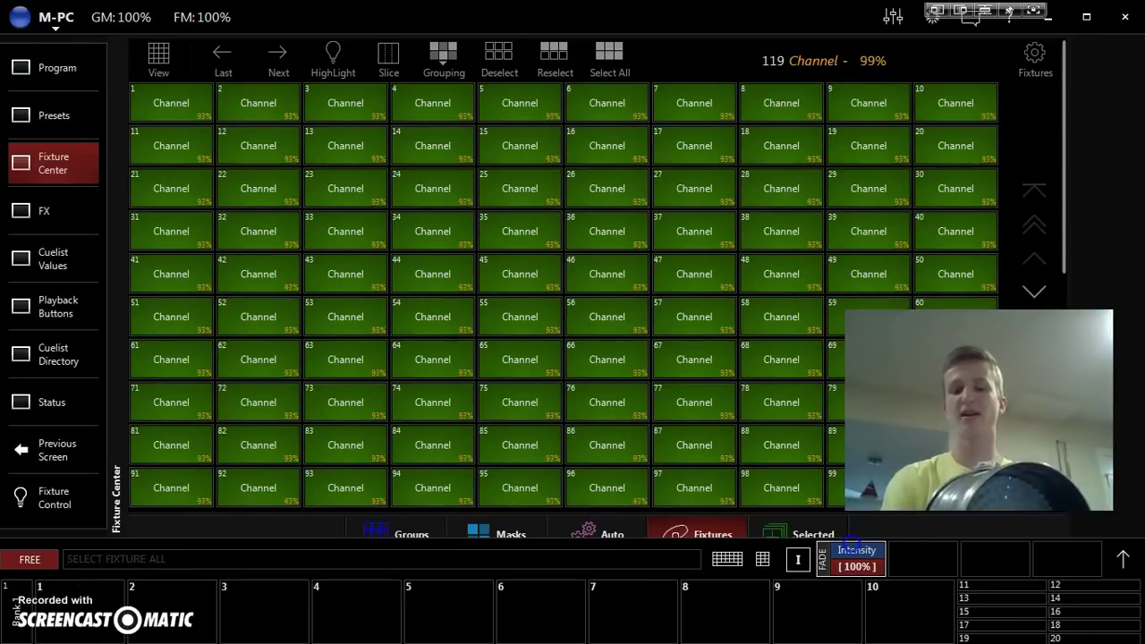
{"action": "scroll", "coordinate": [852, 548], "scroll_direction": "down", "scroll_amount": 15}
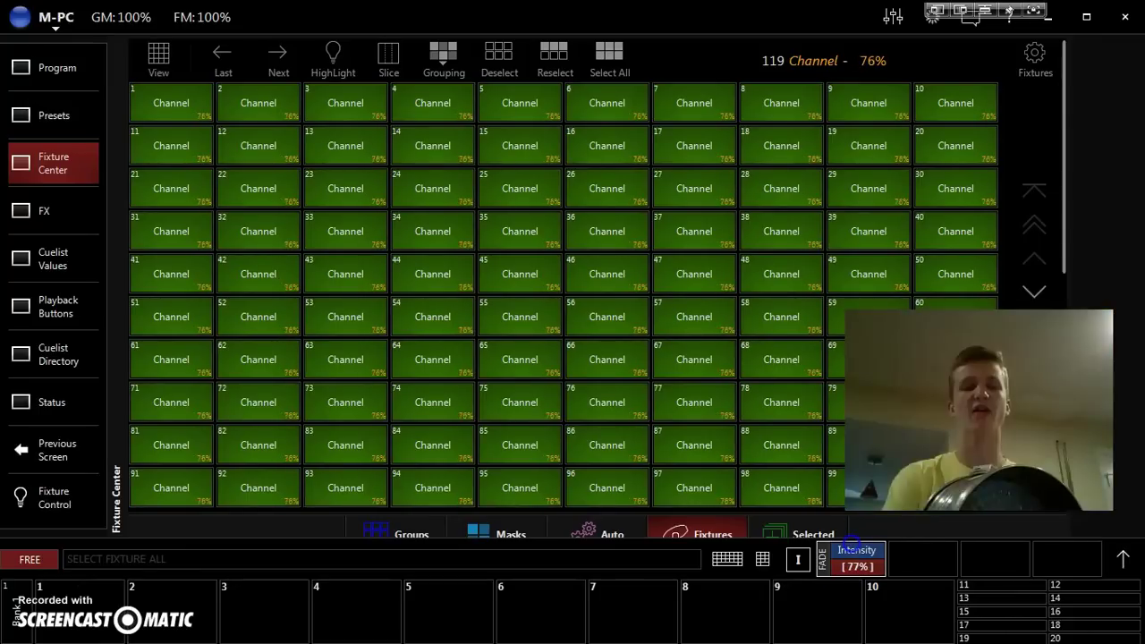
{"action": "scroll", "coordinate": [852, 547], "scroll_direction": "up", "scroll_amount": 15}
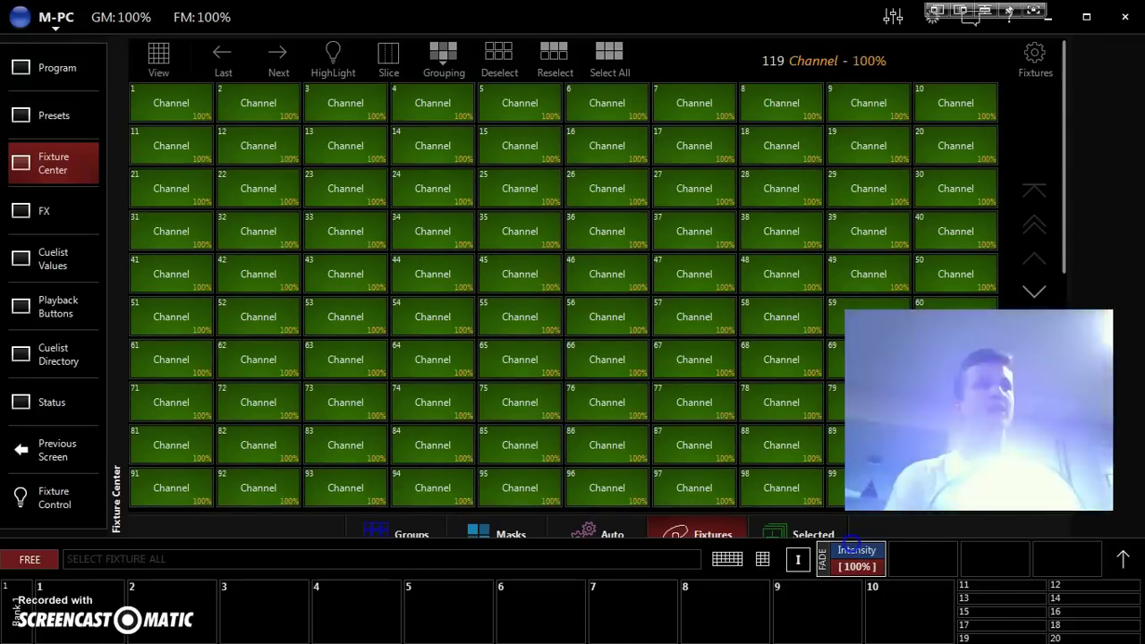
{"action": "scroll", "coordinate": [852, 546], "scroll_direction": "down", "scroll_amount": 13}
{"action": "scroll", "coordinate": [852, 546], "scroll_direction": "up", "scroll_amount": 13}
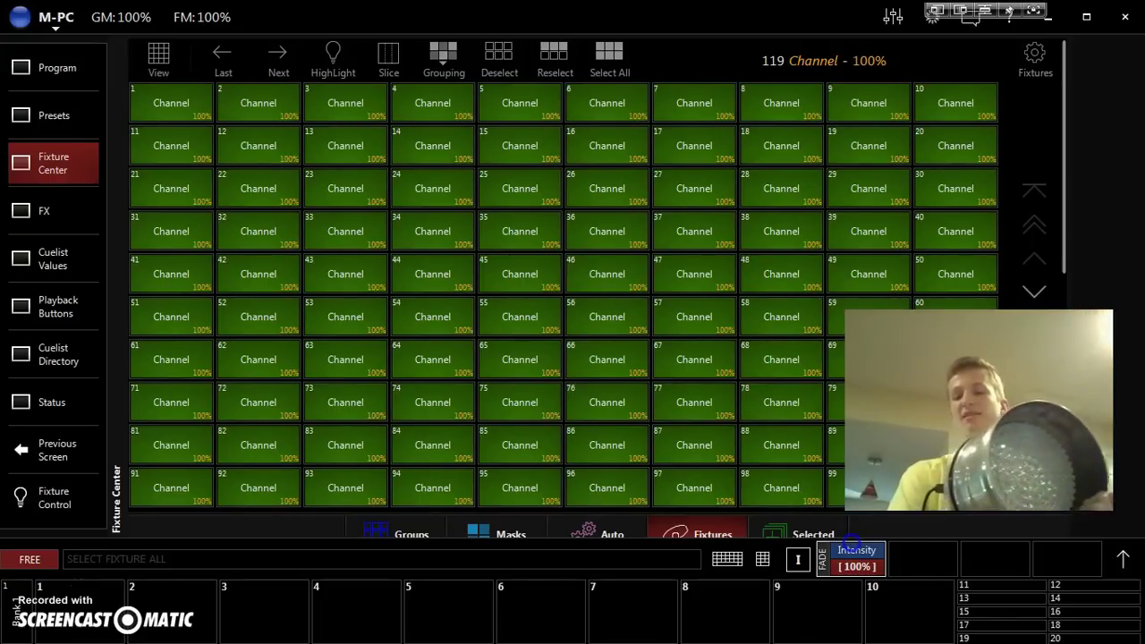
{"action": "scroll", "coordinate": [852, 548], "scroll_direction": "down", "scroll_amount": 15}
{"action": "left_click", "coordinate": [851, 548]}
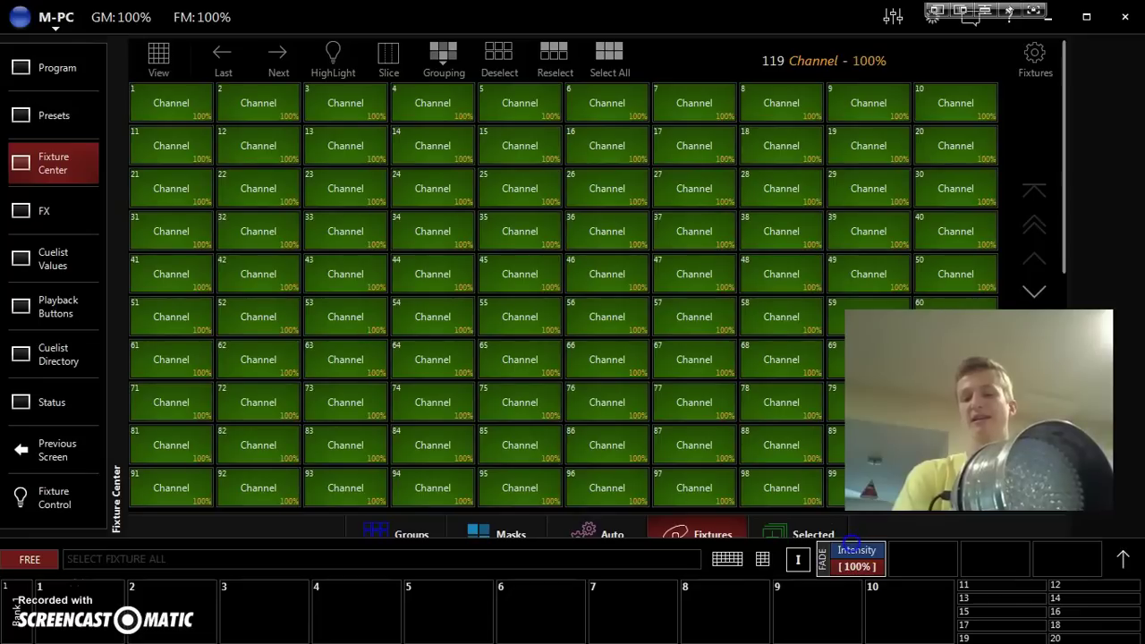